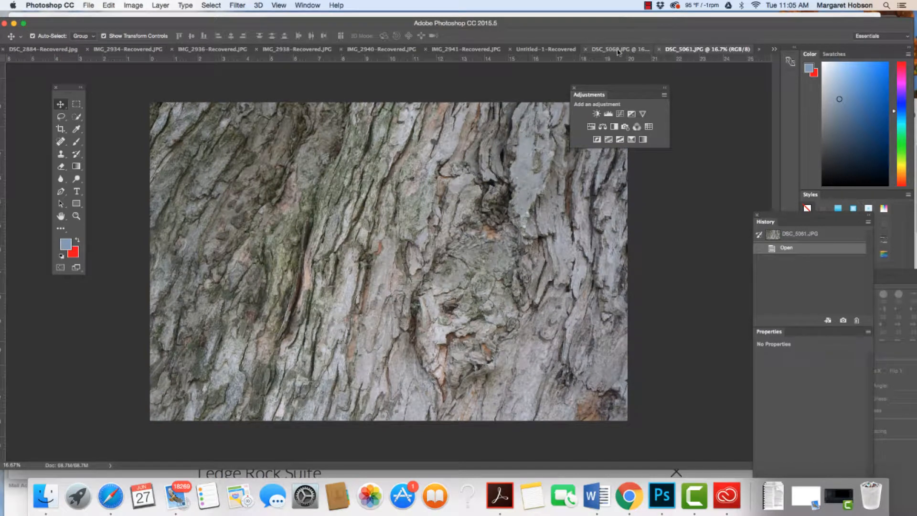
Step: View the leaf photo DSC_5060.JPG, move the Adjustments panel off the image and return to DSC_5061.JPG
click(621, 49)
drag(603, 90, 667, 82)
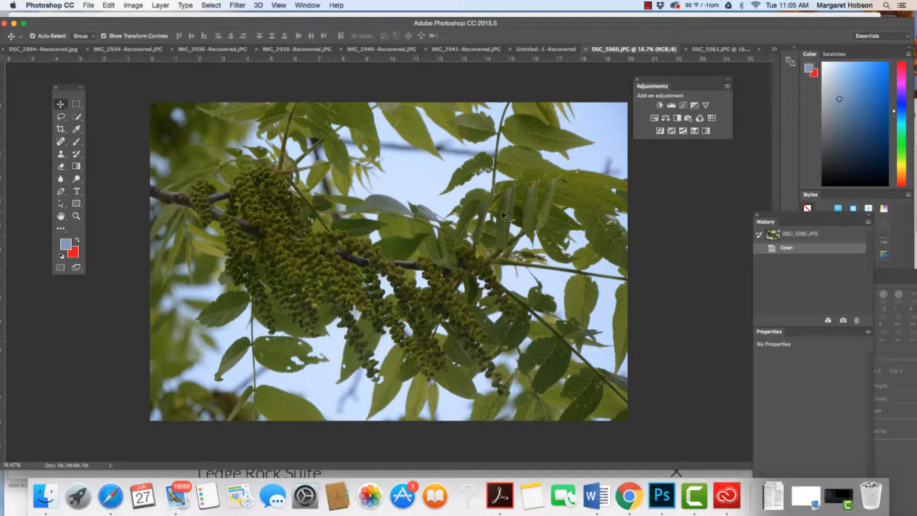
click(708, 49)
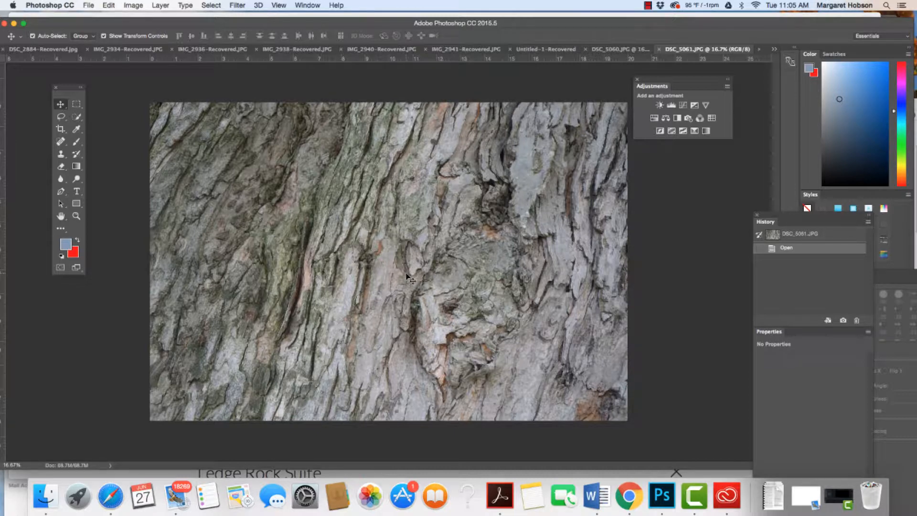
Step: Apply a Levels adjustment to the bark photo with the white input level at 240, comparing it with the preview off and on
click(133, 5)
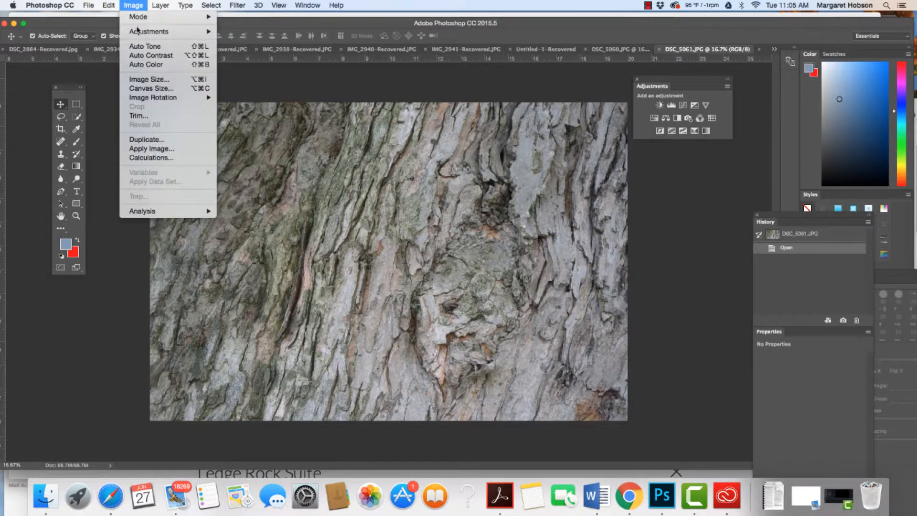
mouse_move(148, 32)
click(237, 40)
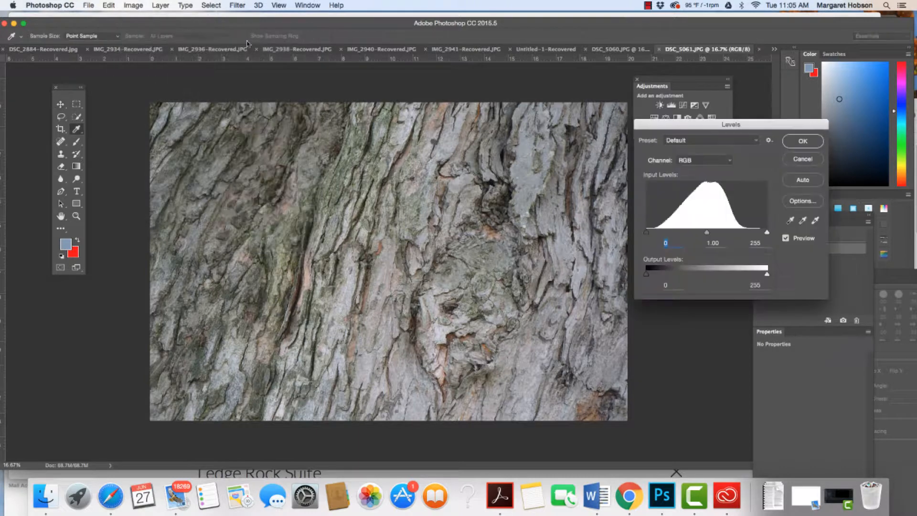
drag(768, 233, 760, 233)
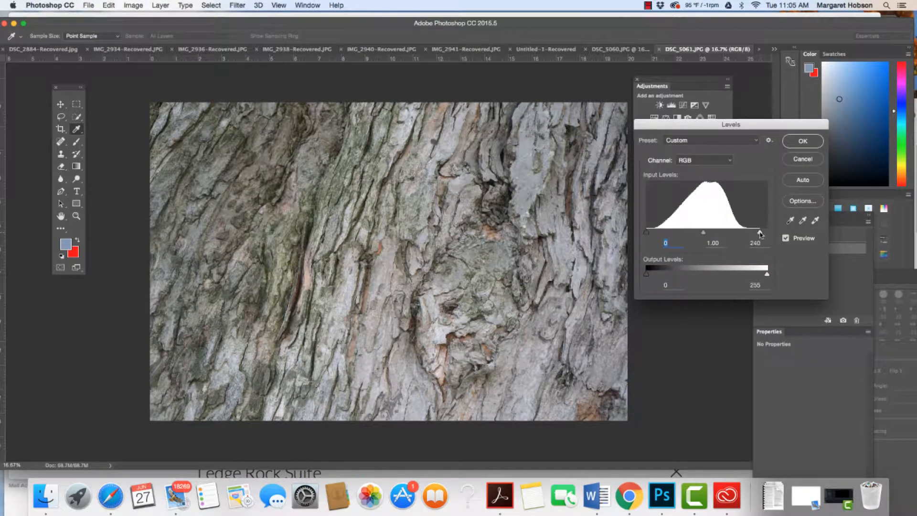
click(651, 234)
click(785, 238)
click(786, 238)
click(804, 142)
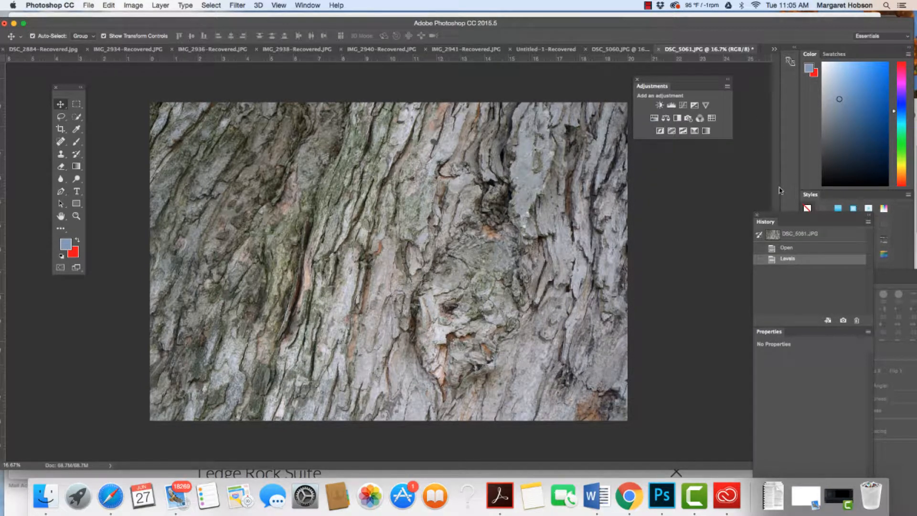
Step: Rearrange the floating History, Brush and Layers panels to expose the Layers panel, and add a new empty layer above the Background
mouse_move(773, 214)
mouse_down()
mouse_move(765, 180)
mouse_move(682, 176)
mouse_up()
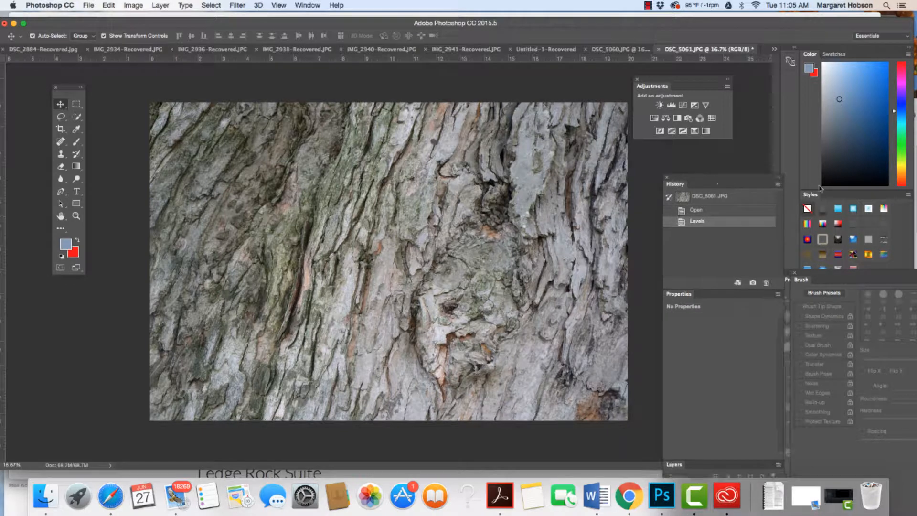
drag(821, 279, 718, 191)
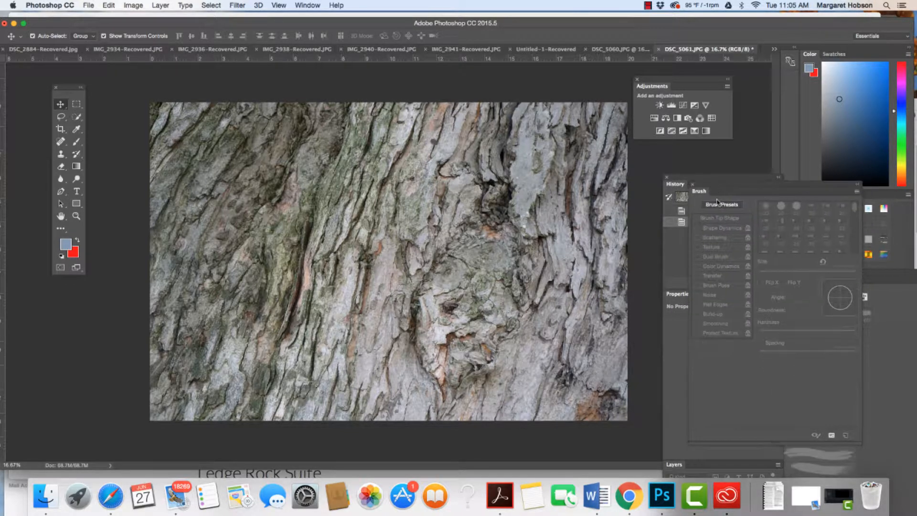
click(298, 4)
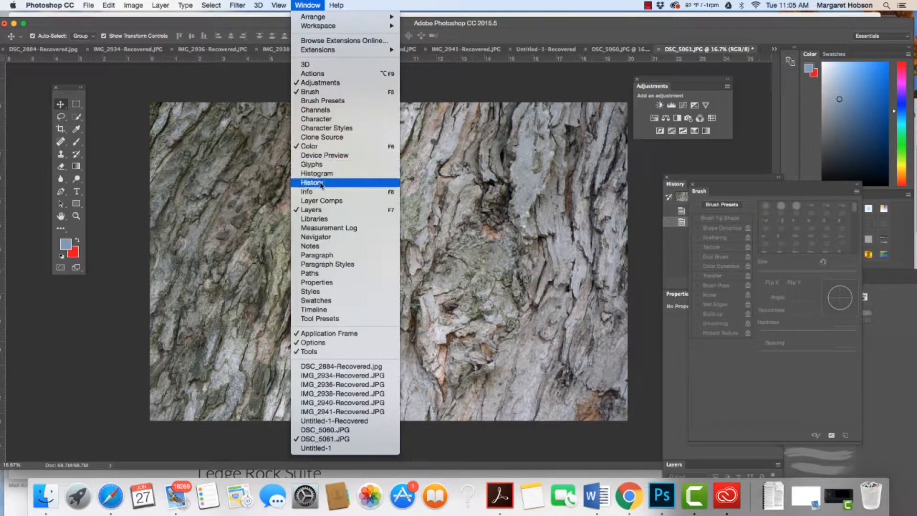
click(318, 212)
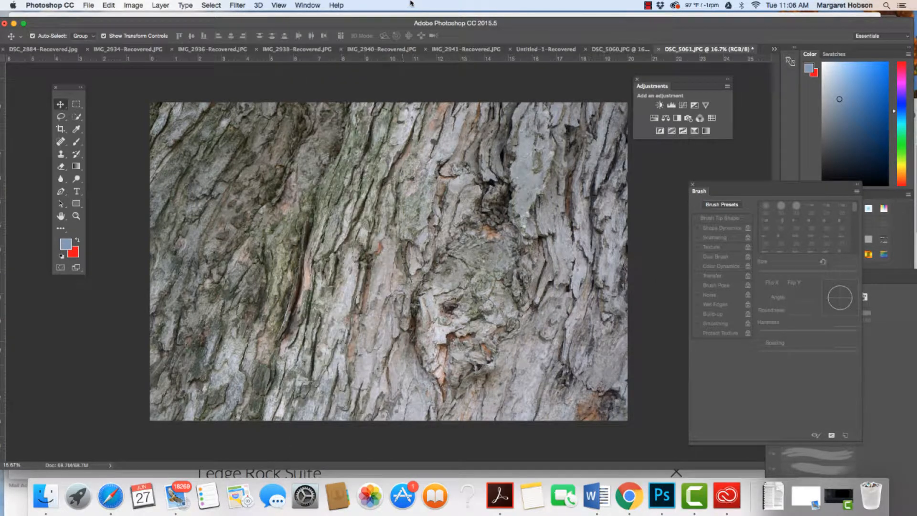
click(315, 5)
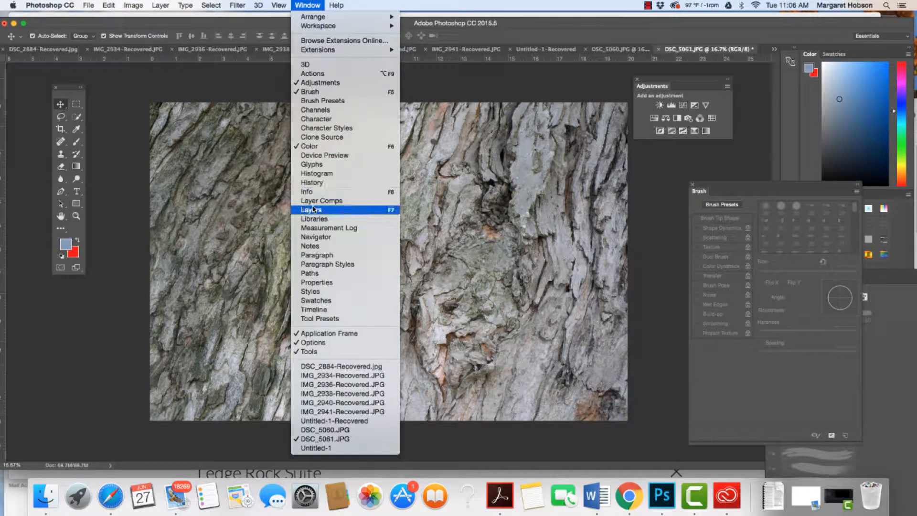
click(313, 210)
drag(691, 177, 709, 32)
drag(683, 313, 649, 106)
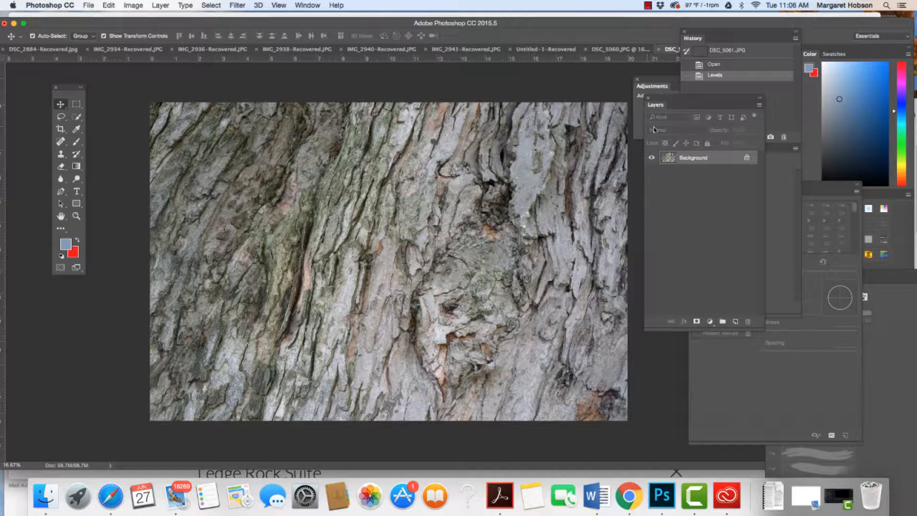
click(736, 323)
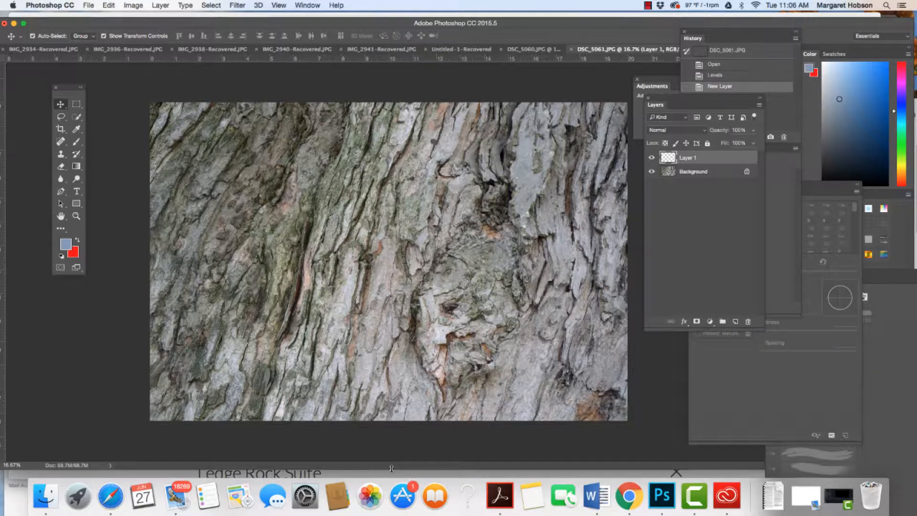
Step: Switch to the BrushKing website in Chrome and silence its video ad by pausing it, adjusting the system volume
drag(392, 468, 393, 476)
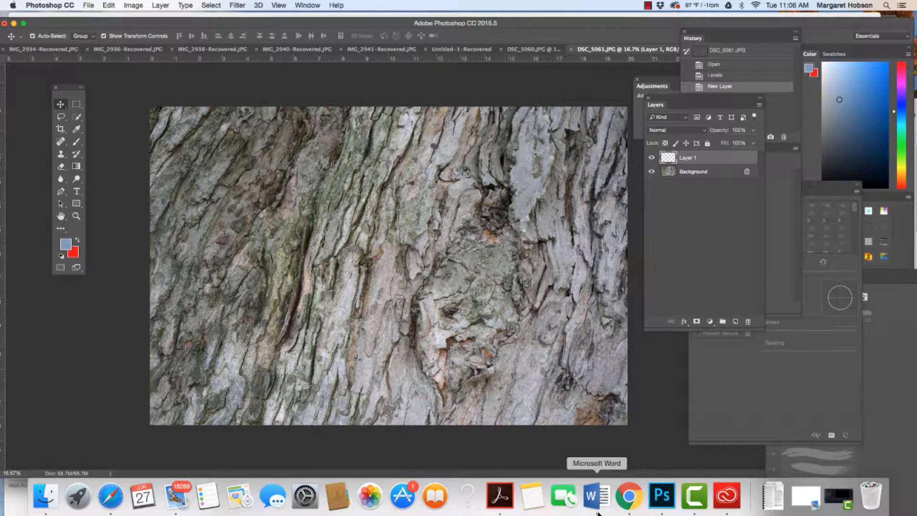
click(627, 501)
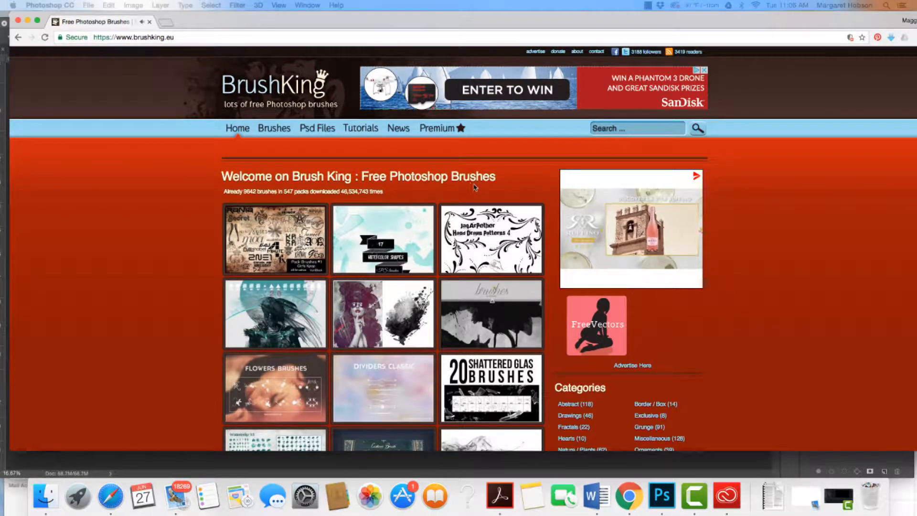
key(XF86AudioLowerVolume)
key(XF86AudioLowerVolume)
key(XF86AudioLowerVolume)
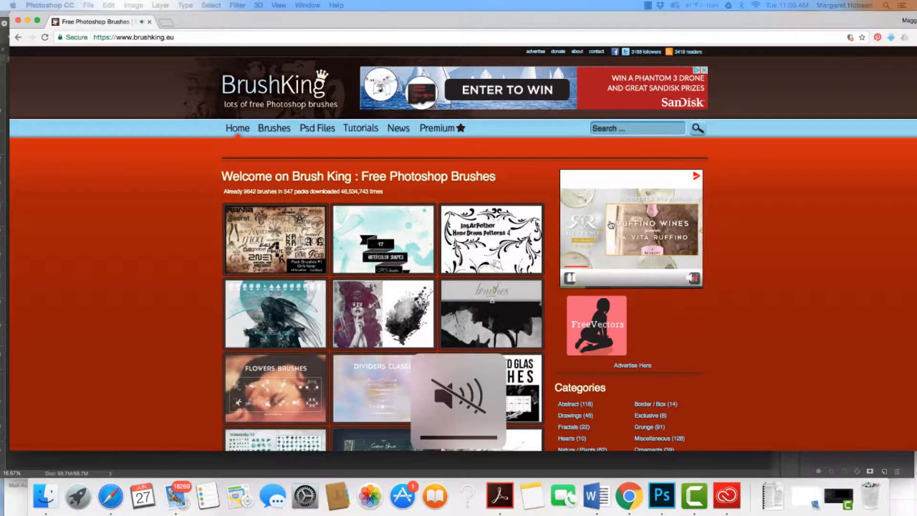
click(572, 279)
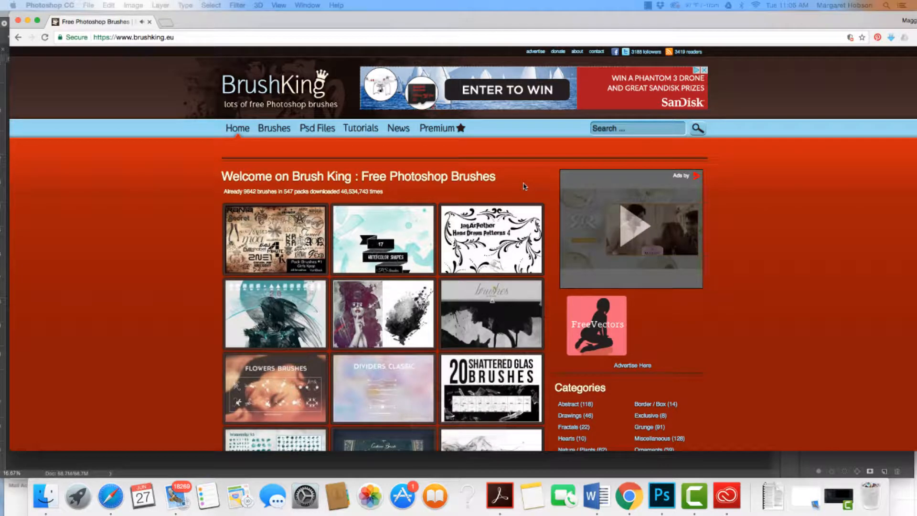
key(XF86AudioRaiseVolume)
key(XF86AudioRaiseVolume)
key(XF86AudioRaiseVolume)
key(XF86AudioRaiseVolume)
Step: Download the watercolor shapes and splatters brush pack from its BrushKing page and extract the zip file
mouse_move(413, 232)
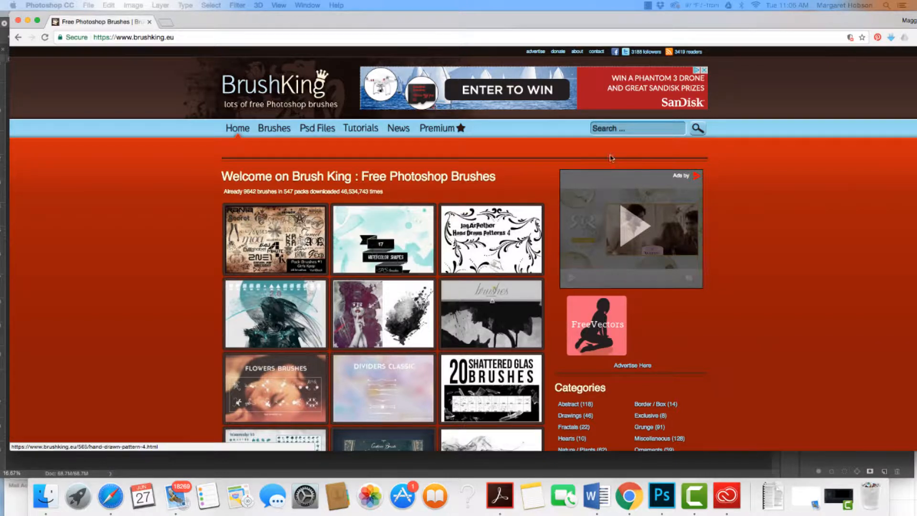
click(383, 247)
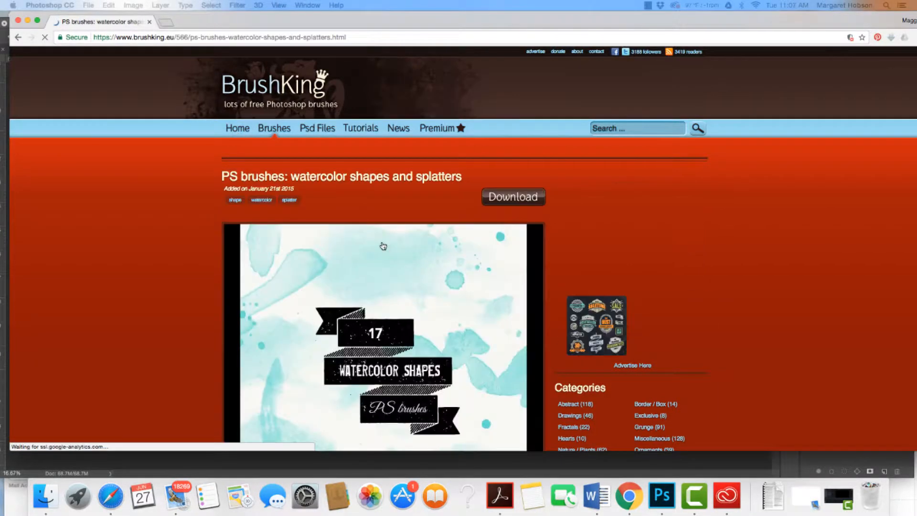
scroll(191, 260, down, 5)
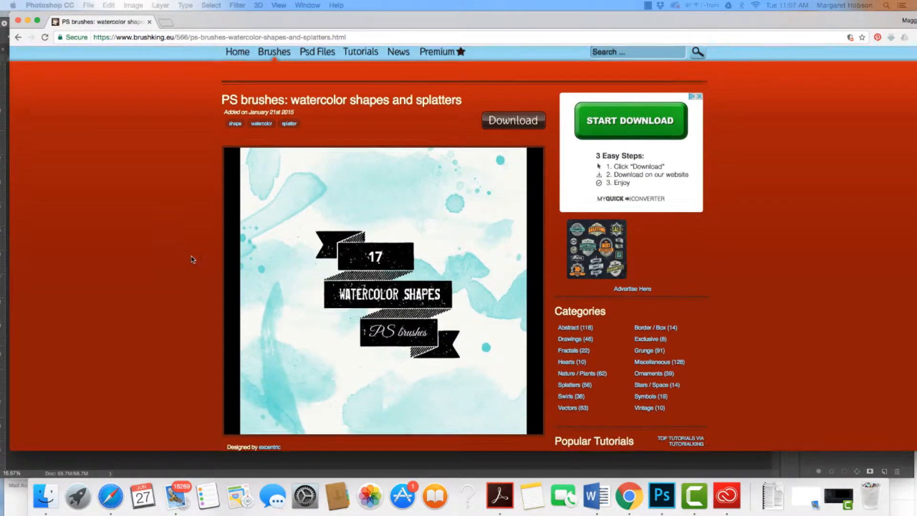
scroll(264, 279, down, 1)
key(XF86AudioLowerVolume)
key(XF86AudioLowerVolume)
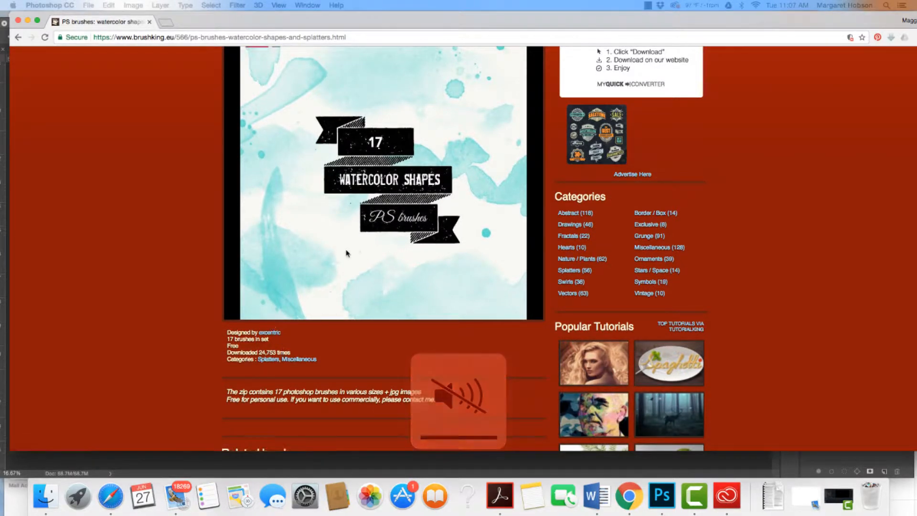
scroll(346, 254, down, 4)
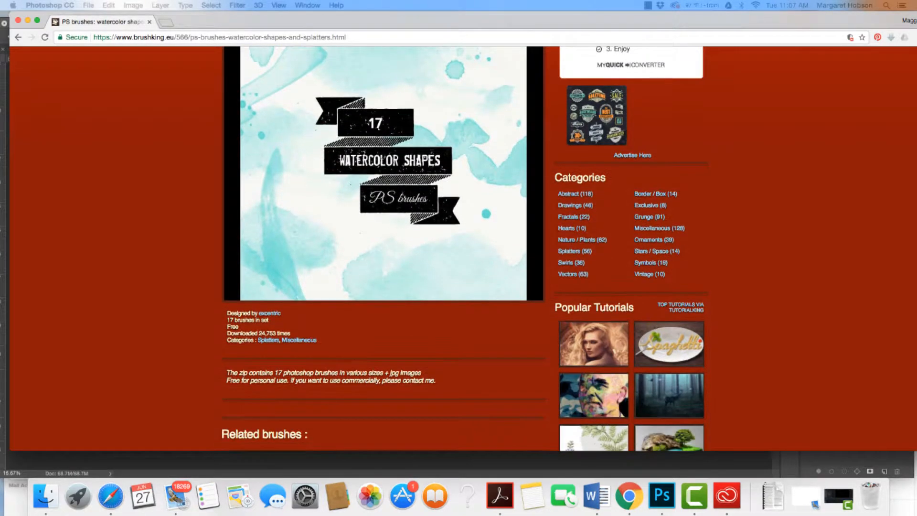
scroll(365, 255, up, 8)
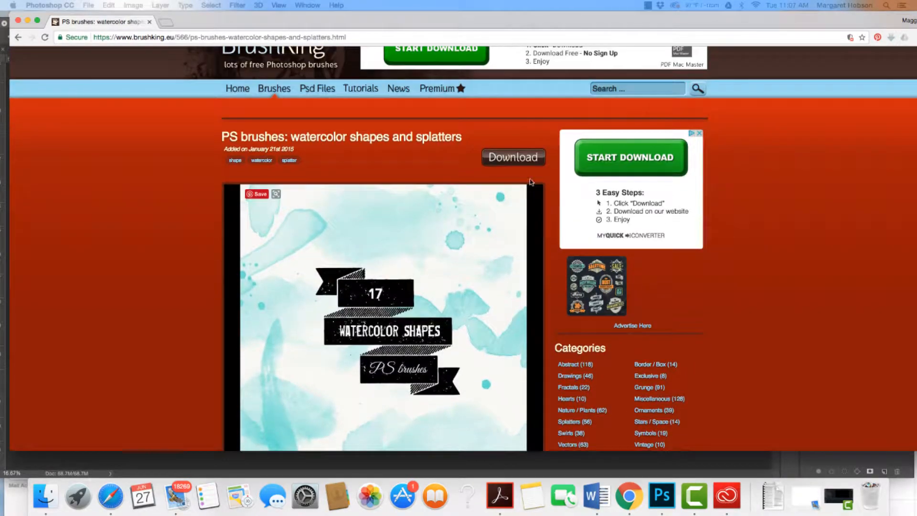
click(514, 162)
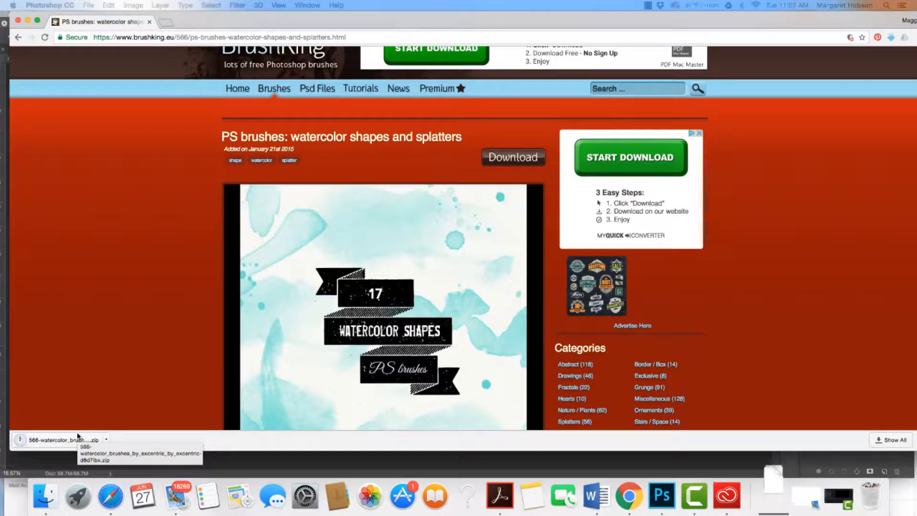
click(62, 441)
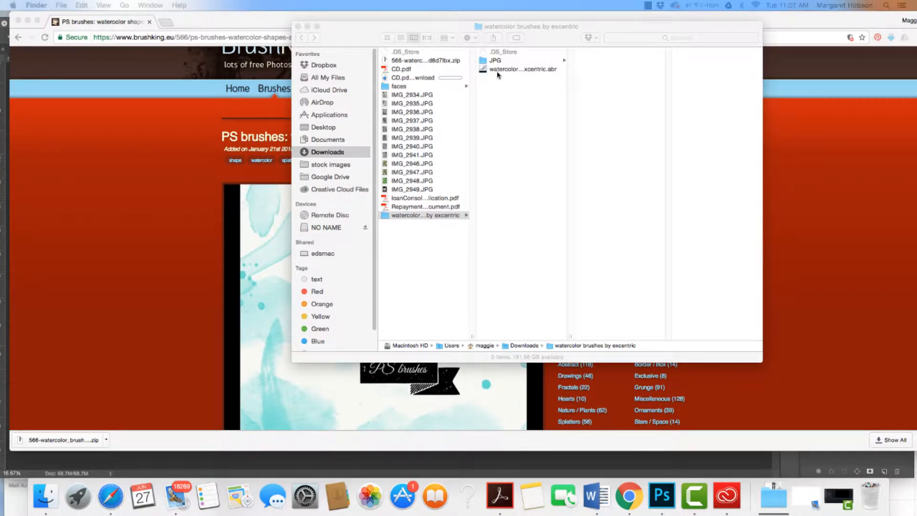
Step: Examine the extracted watercolorbrushes_excentric.abr file and the sample images 1.jpg, 2.jpg and 4.jpg in the JPG folder
click(493, 70)
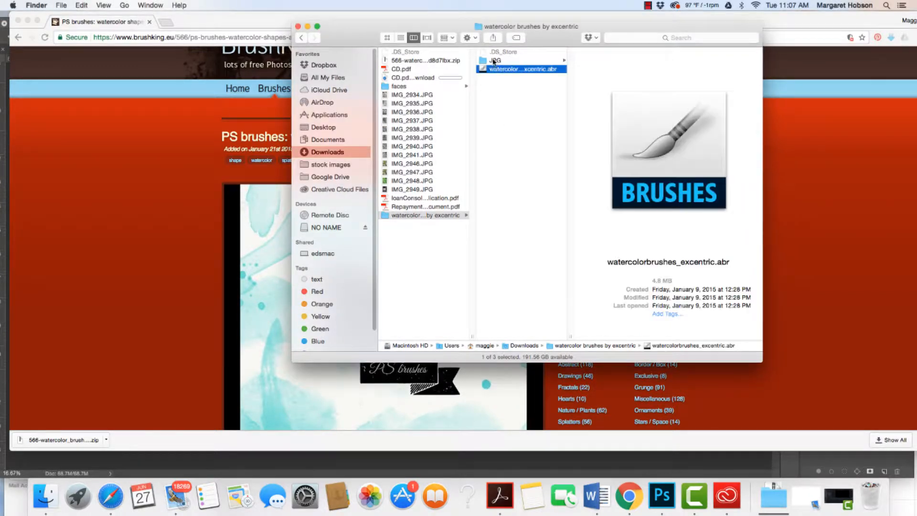
click(494, 62)
click(593, 61)
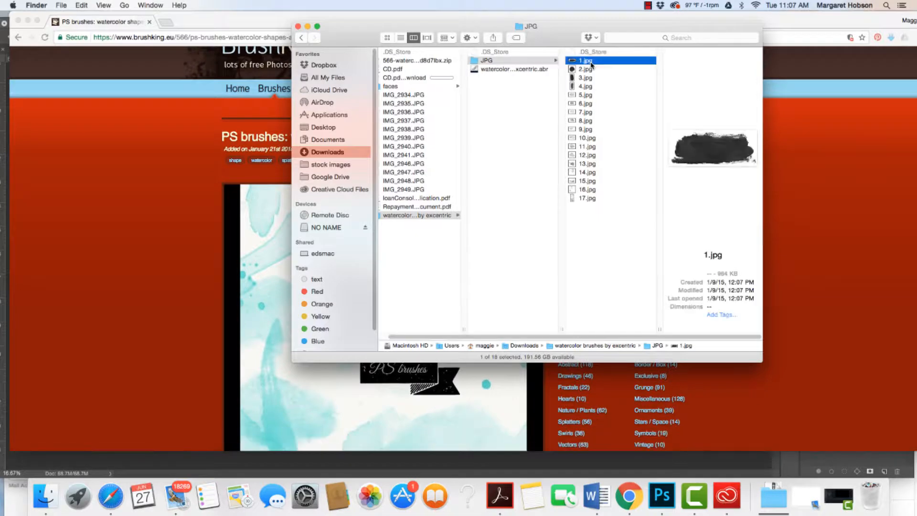
click(582, 70)
click(581, 87)
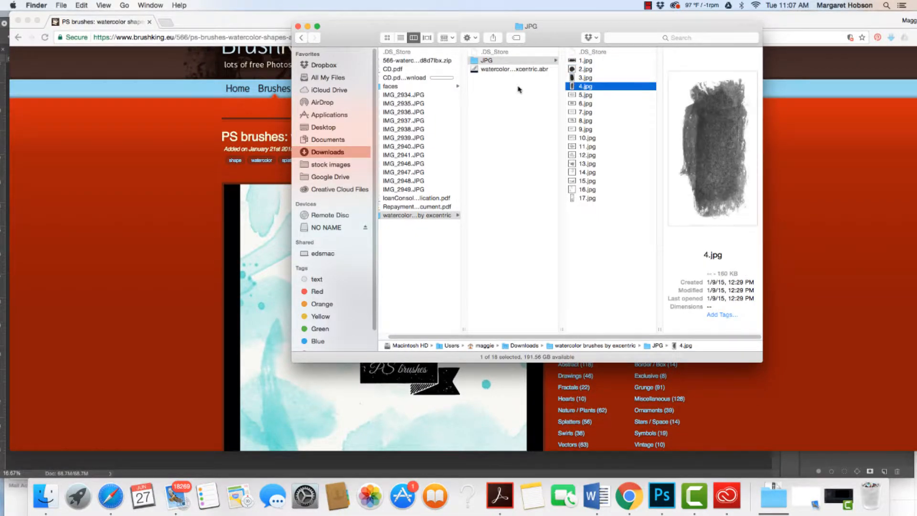
click(479, 70)
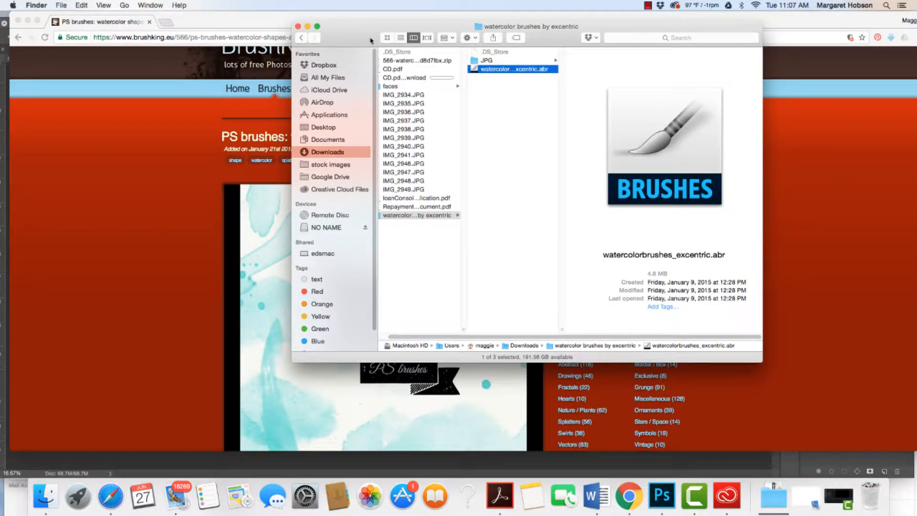
Step: Minimize the Finder window, switch back to Photoshop and bring the Brush panel to the front beside the image
click(308, 26)
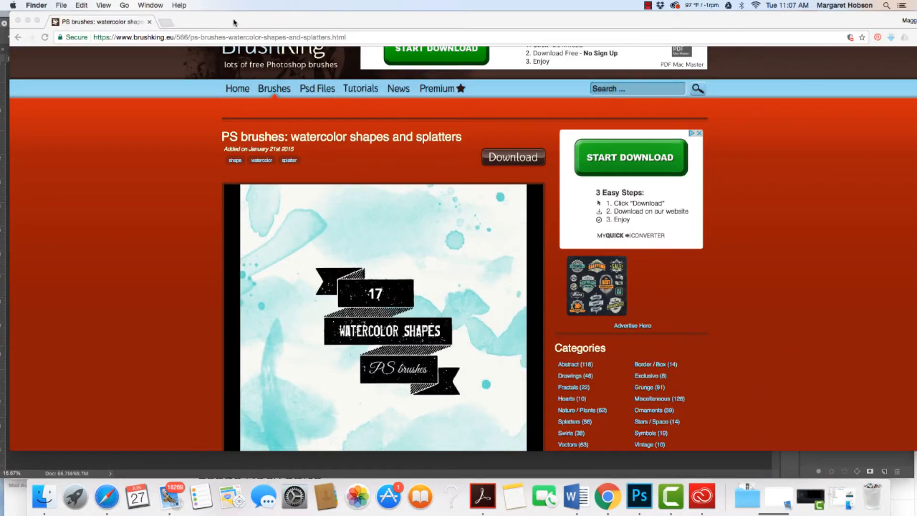
drag(232, 22, 296, 206)
click(110, 120)
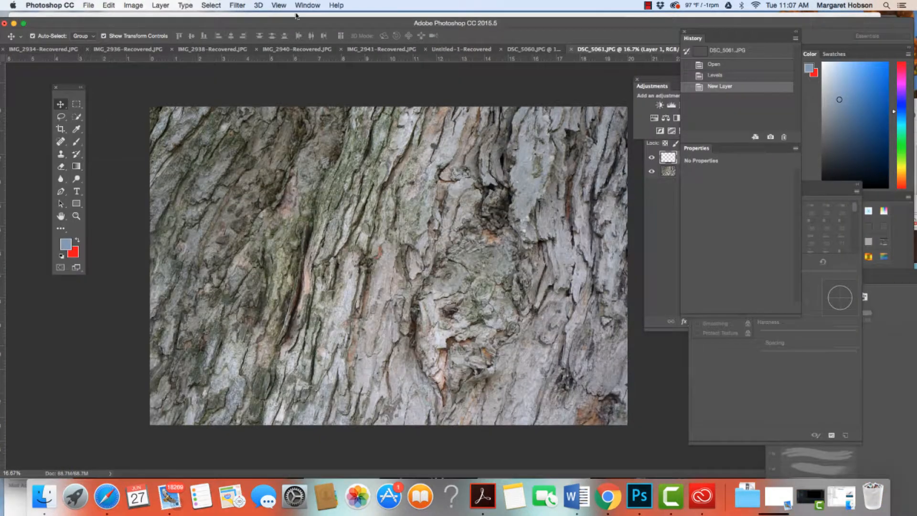
click(307, 5)
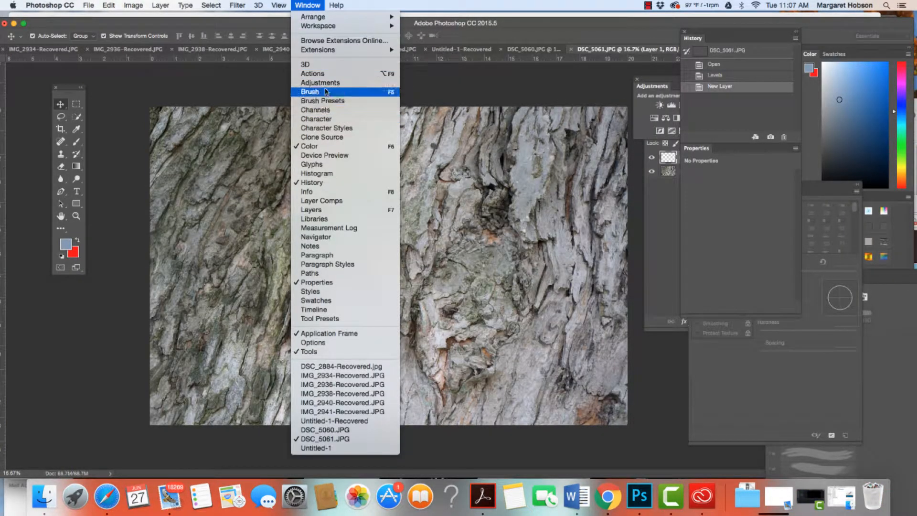
click(325, 89)
mouse_move(715, 190)
mouse_down()
mouse_move(690, 160)
mouse_move(680, 76)
mouse_up()
drag(72, 24, 74, 18)
Step: With the Brush tool active, load the watercolorbrushes_excentric.abr brush set from the downloaded watercolor brushes folder
click(76, 141)
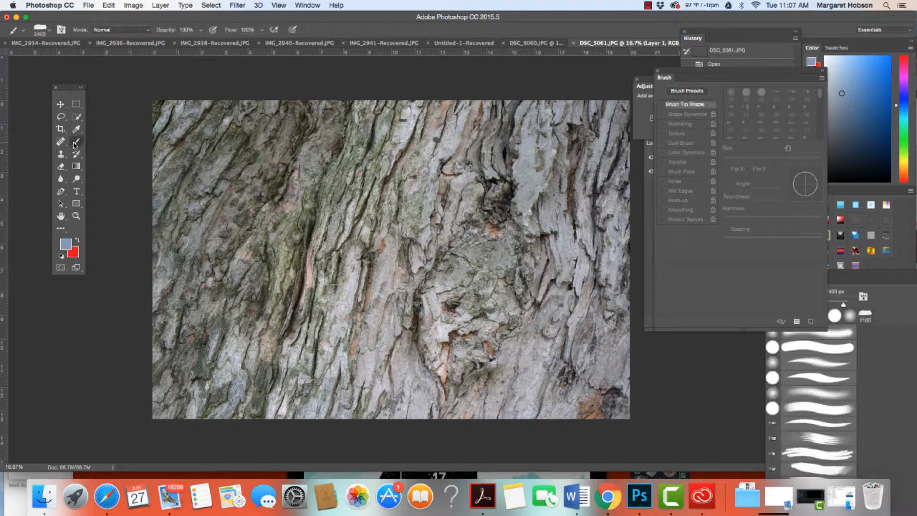
click(51, 31)
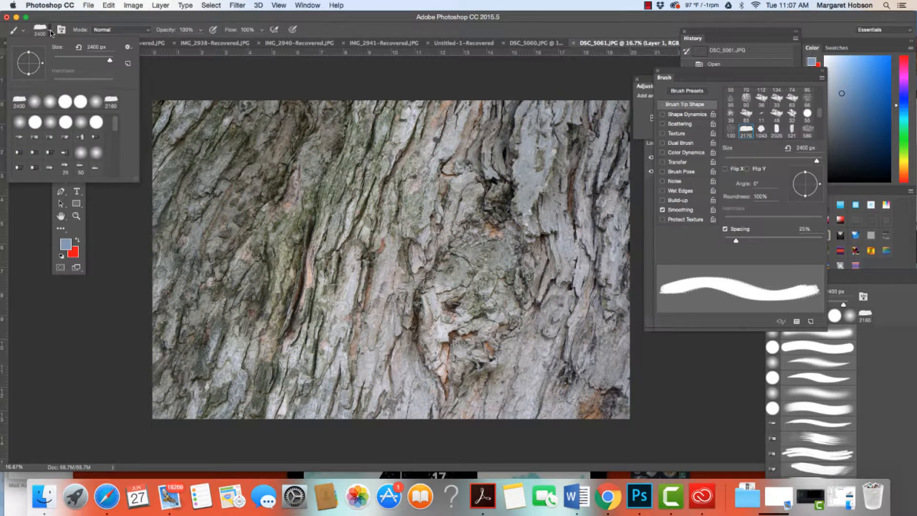
click(128, 47)
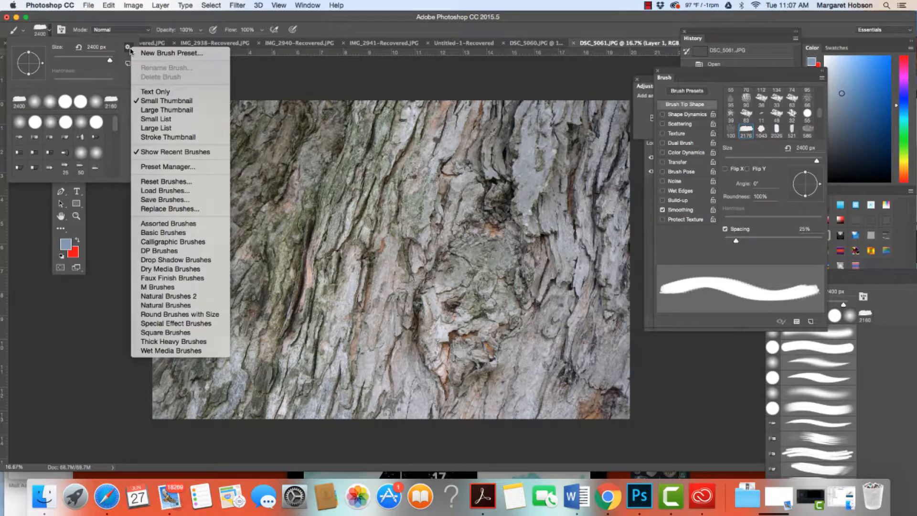
click(167, 190)
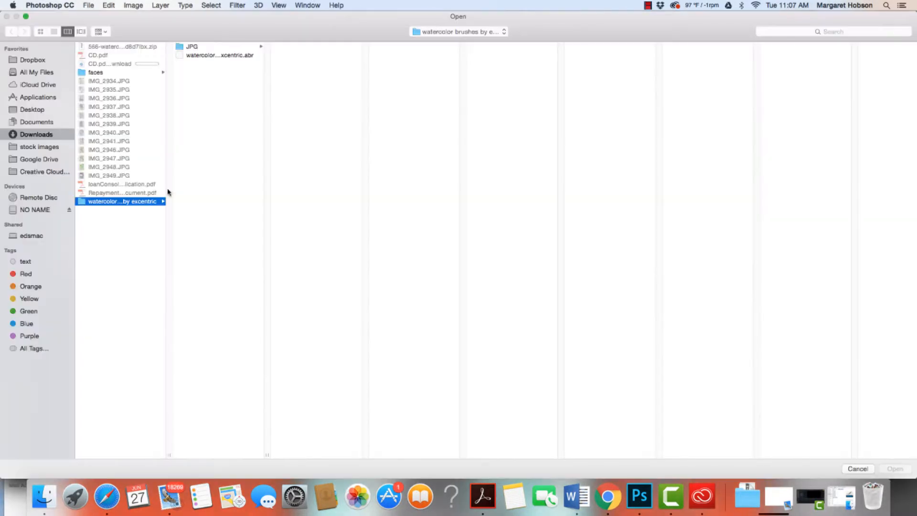
click(194, 56)
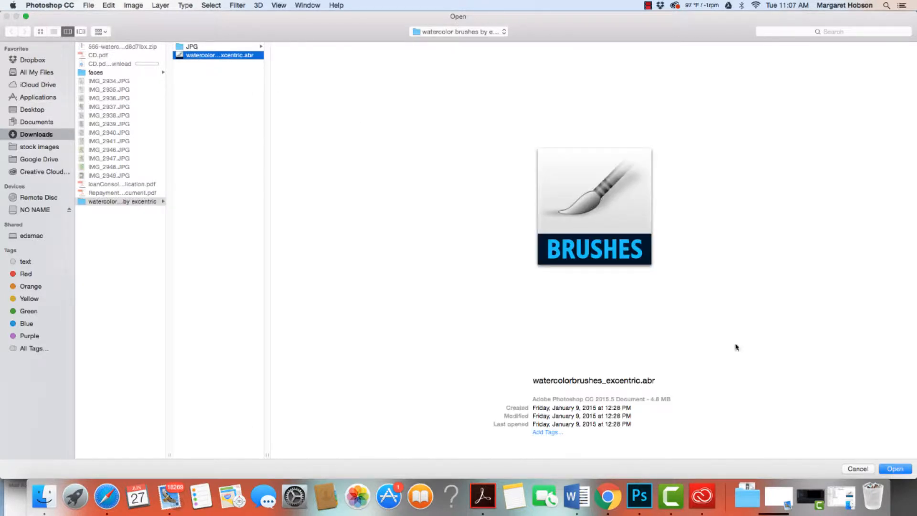
click(897, 468)
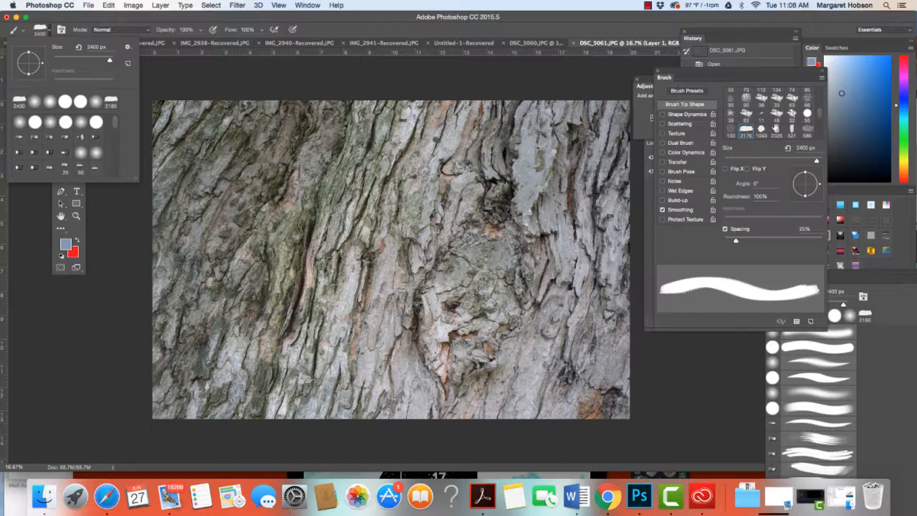
Step: Choose the 599 px watercolor brush tip from the newly loaded brushes and move the Brush panel clear of the layers
mouse_move(820, 114)
mouse_down()
mouse_move(821, 138)
mouse_move(821, 122)
mouse_up()
click(777, 116)
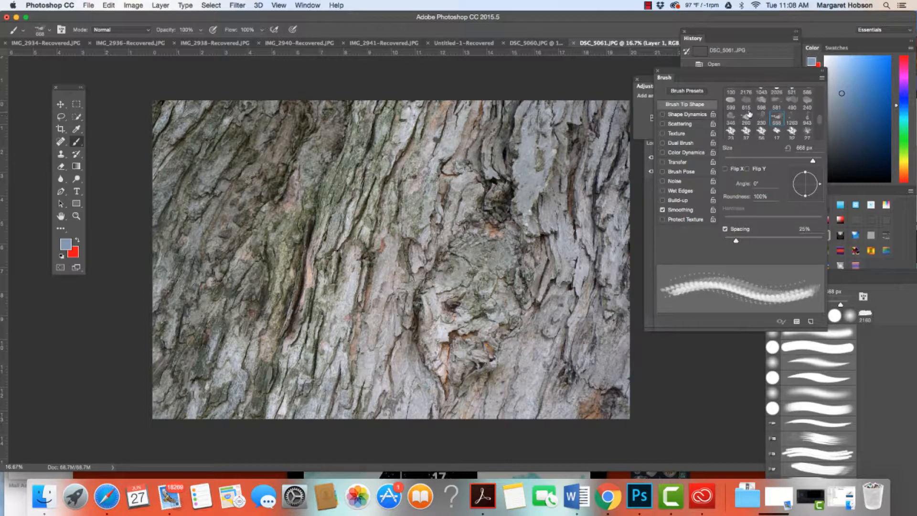
click(730, 101)
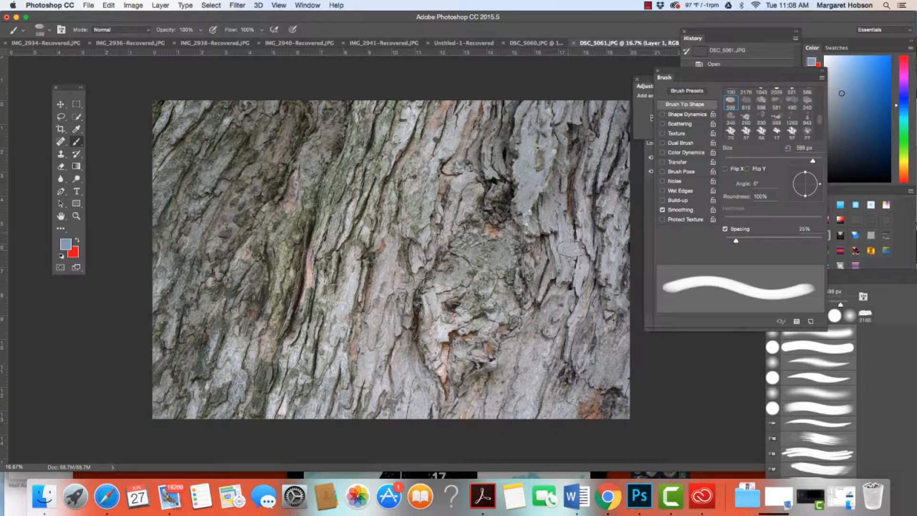
drag(679, 73, 699, 226)
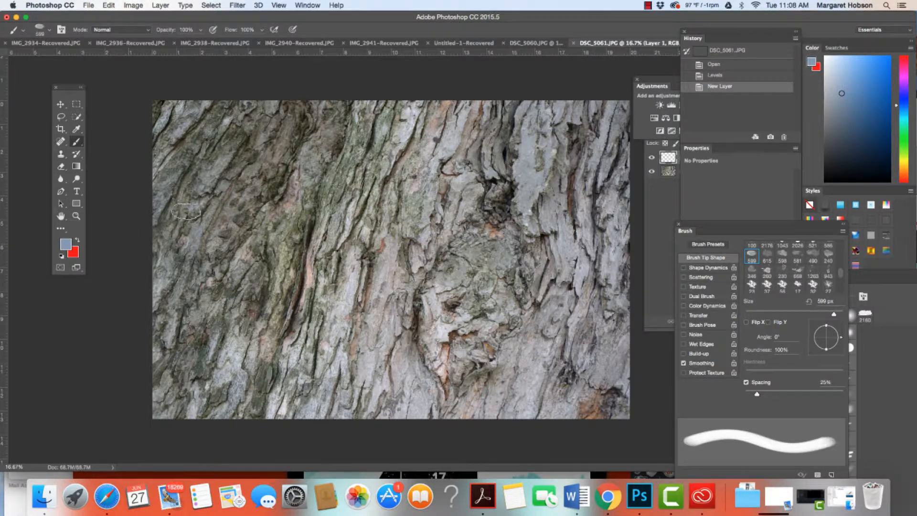
Step: Sample a brown from the bark, enlarge the brush to 1300 px and stamp one blot near the photo's lower-left corner
key(i)
click(288, 199)
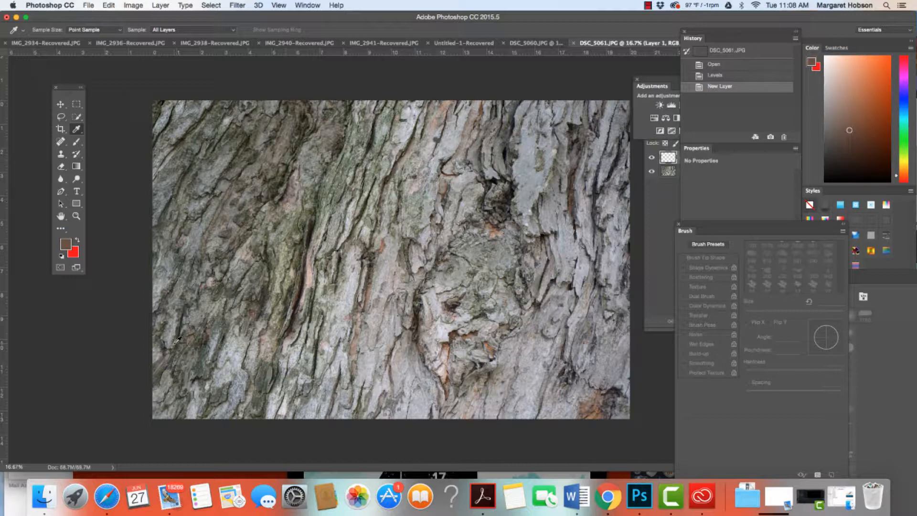
key(b)
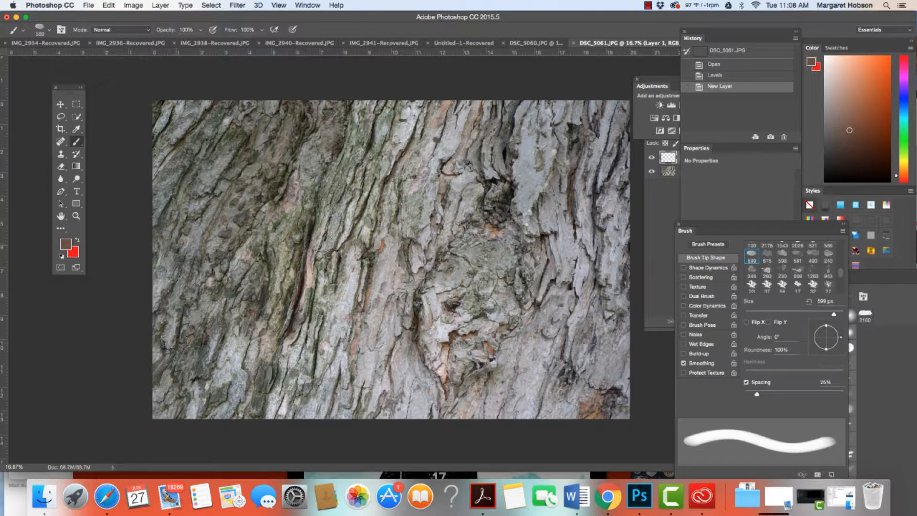
key(bracketright)
key(bracketright)
key(bracketright)
key(bracketright)
key(bracketright)
key(bracketright)
key(bracketright)
click(212, 367)
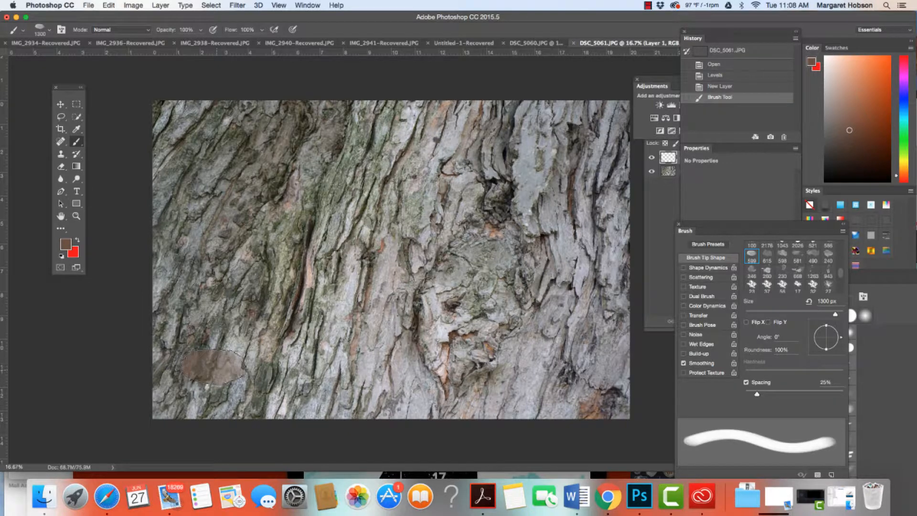
Step: Enlarge the brush to 1760 px and stamp one brown blot at the photo's upper left and three overlapping ones at its upper right
click(648, 6)
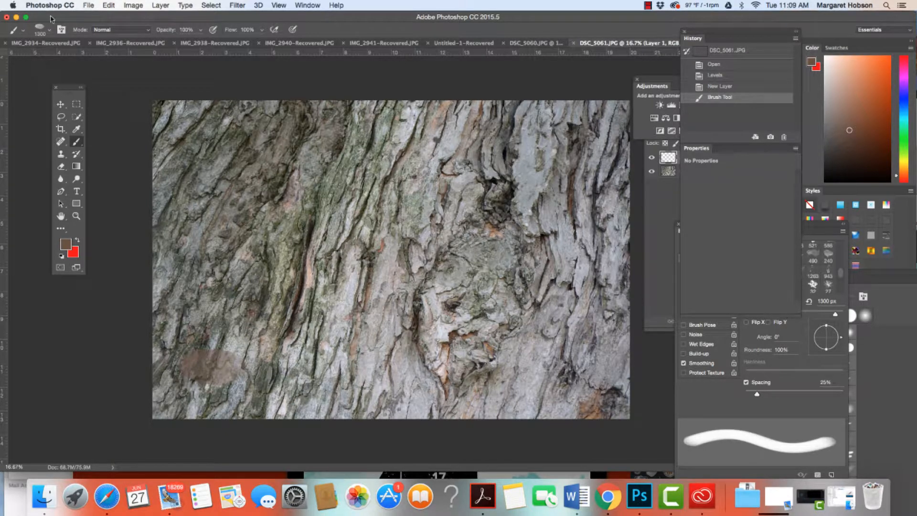
click(49, 30)
drag(108, 62, 113, 64)
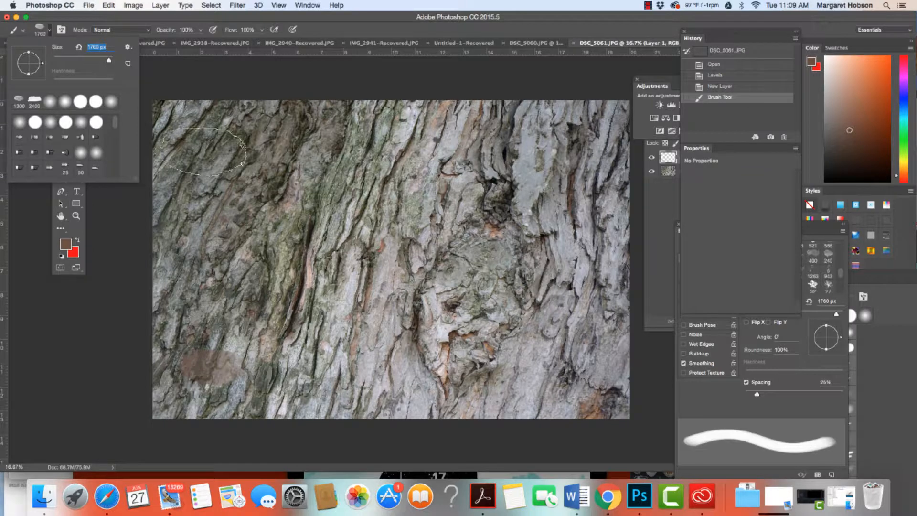
click(211, 159)
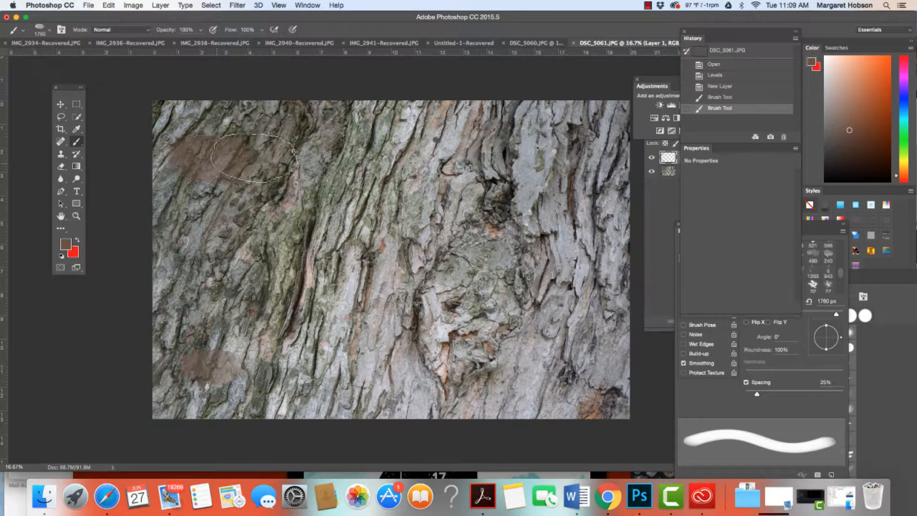
click(566, 151)
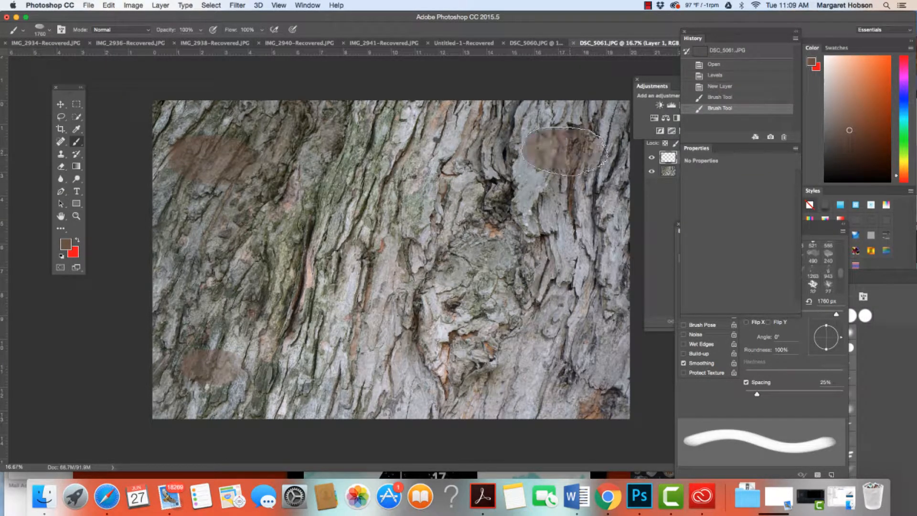
click(565, 151)
click(564, 151)
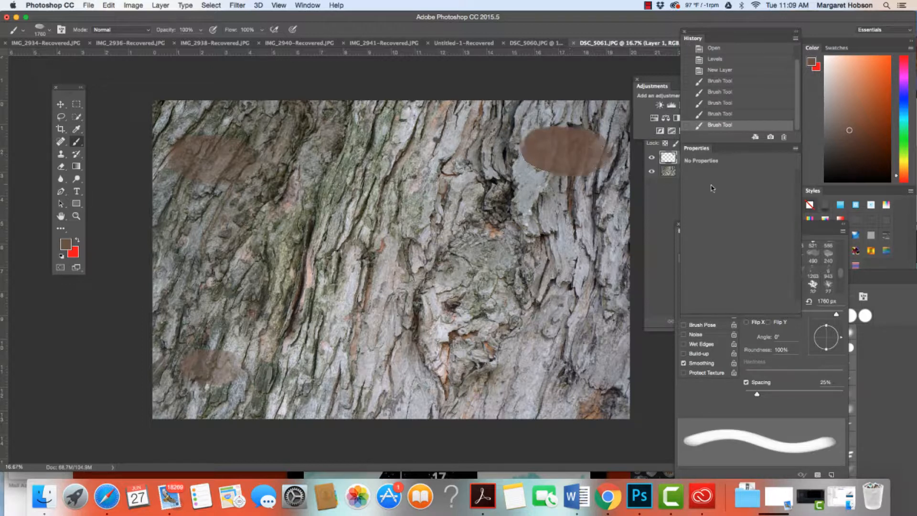
Step: Choose the 490 px watercolor brush tip and set the foreground color to the muted purple #684169
click(814, 256)
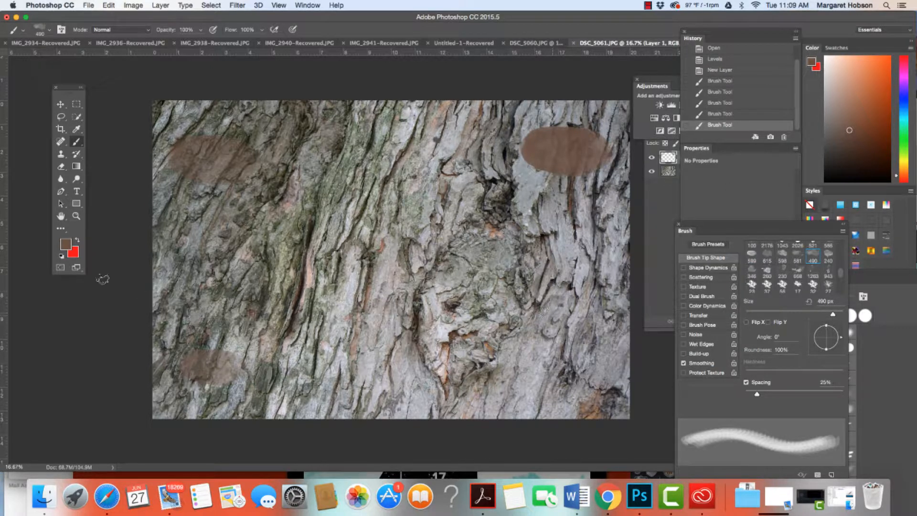
click(65, 245)
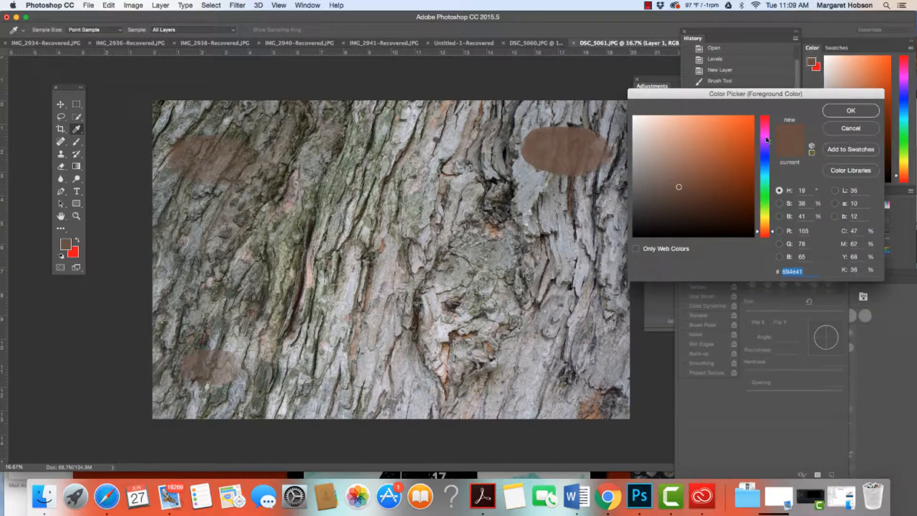
click(768, 137)
click(861, 111)
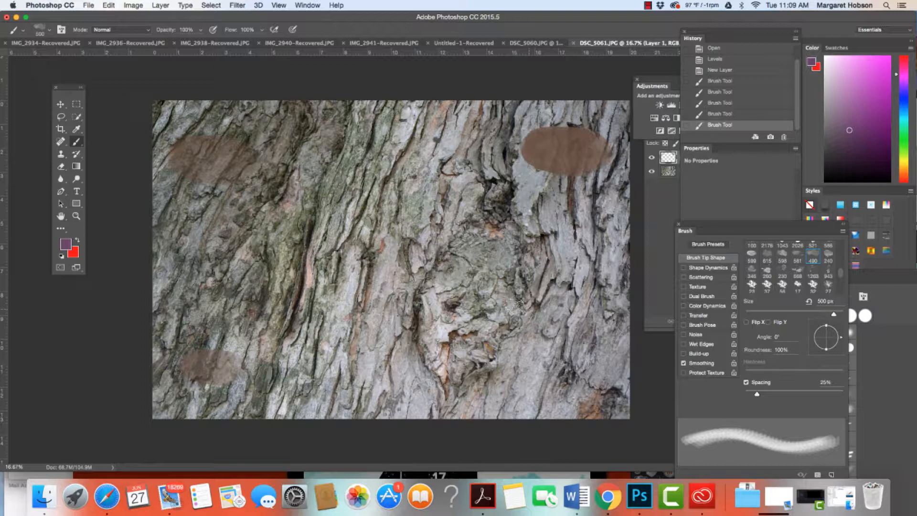
Step: Enlarge the brush to 2800 px and stamp four overlapping purple blots over the knot in the photo's lower right
key(bracketright)
key(bracketright)
key(bracketright)
key(bracketright)
key(bracketright)
key(bracketright)
key(bracketright)
key(bracketright)
key(bracketright)
key(bracketright)
key(bracketright)
key(bracketright)
key(bracketright)
key(bracketright)
key(bracketright)
key(bracketright)
key(bracketright)
key(bracketright)
key(bracketright)
key(bracketright)
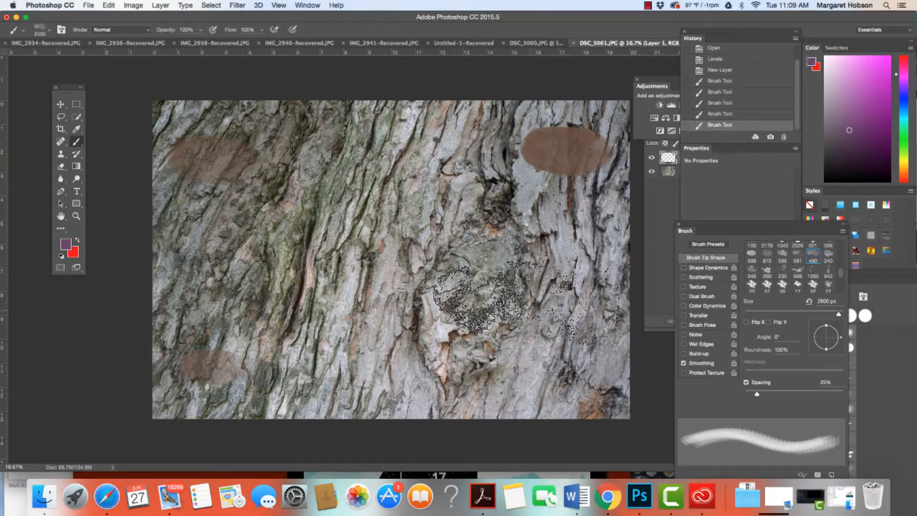
click(528, 304)
click(528, 304)
click(529, 304)
click(529, 304)
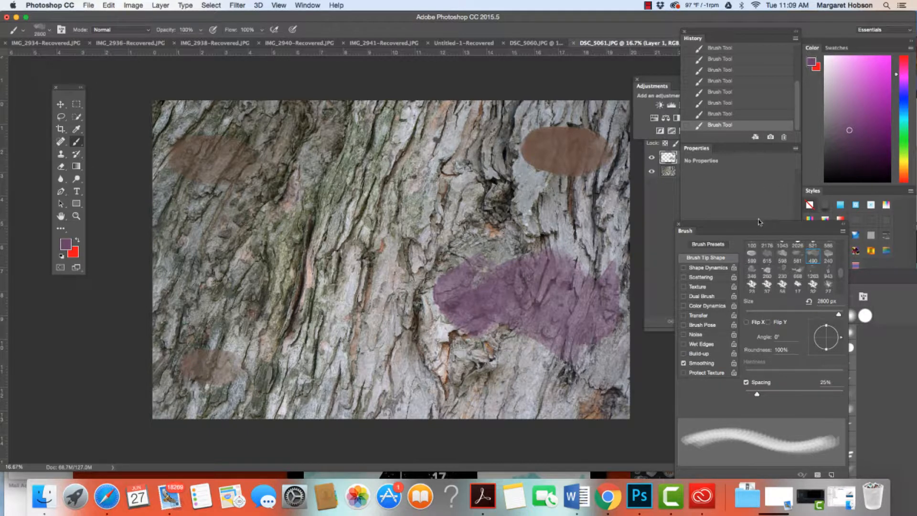
Step: Dock the Brush panel below History, set spacing to 360% and angle to 99°, and stamp a purple blot at the photo's upper left-centre
drag(760, 223, 753, 146)
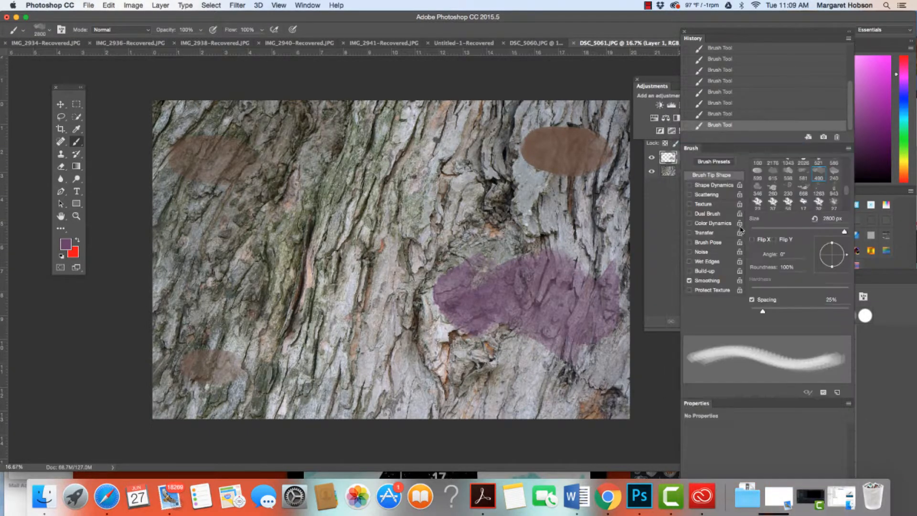
drag(763, 312, 832, 314)
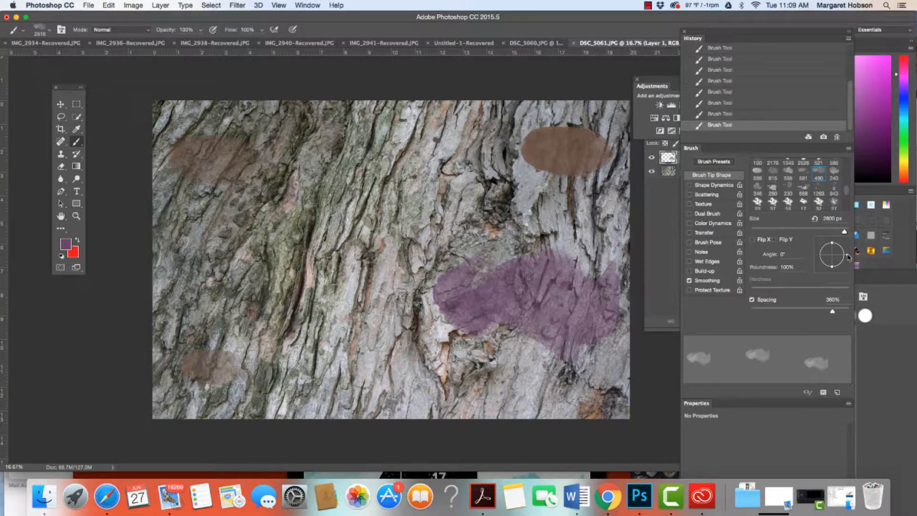
drag(849, 257, 831, 239)
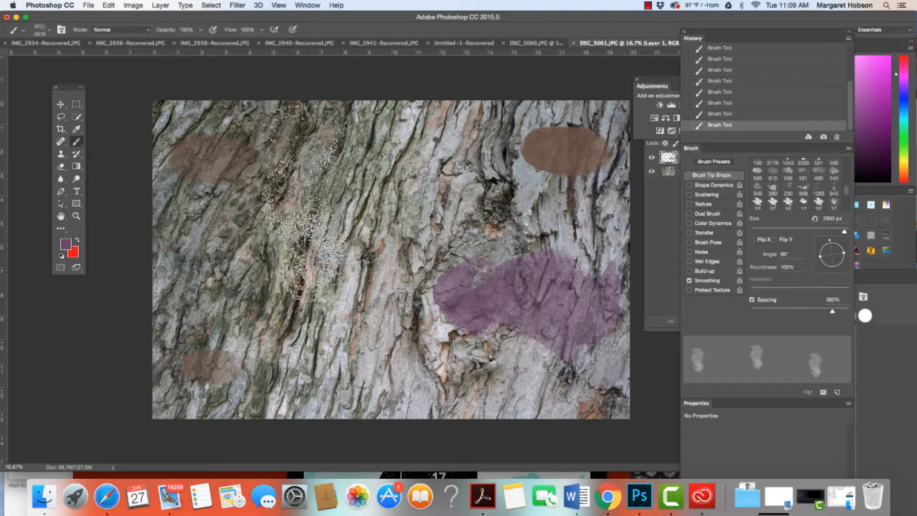
click(299, 185)
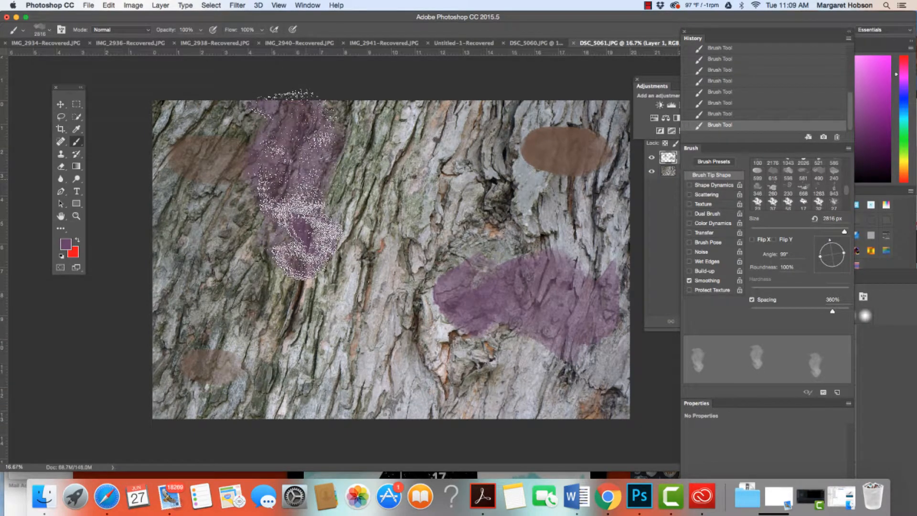
Step: Change the foreground color to light pink #e4bbe5 and stamp it over the upright purple blot
click(67, 245)
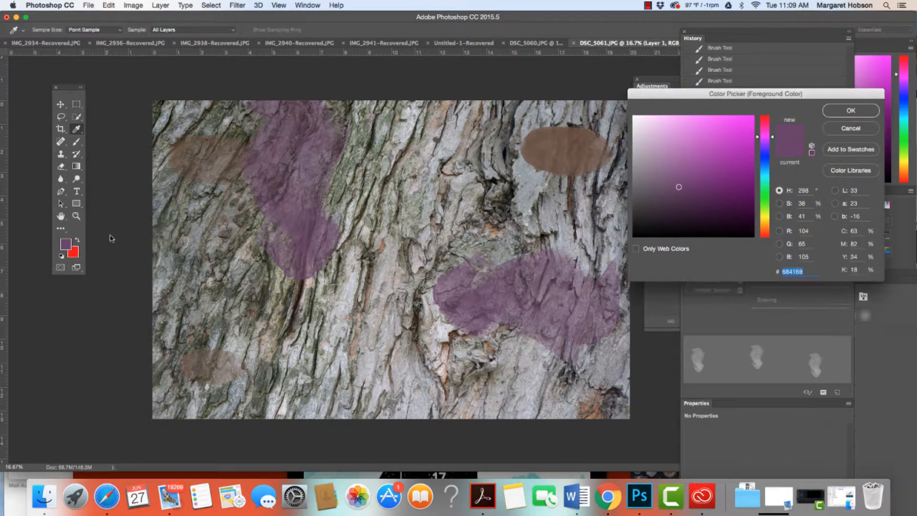
click(655, 128)
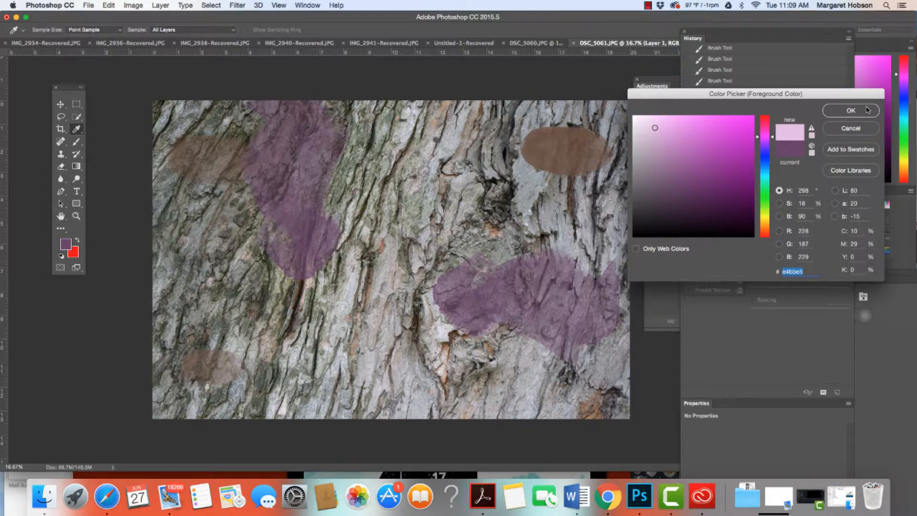
click(869, 110)
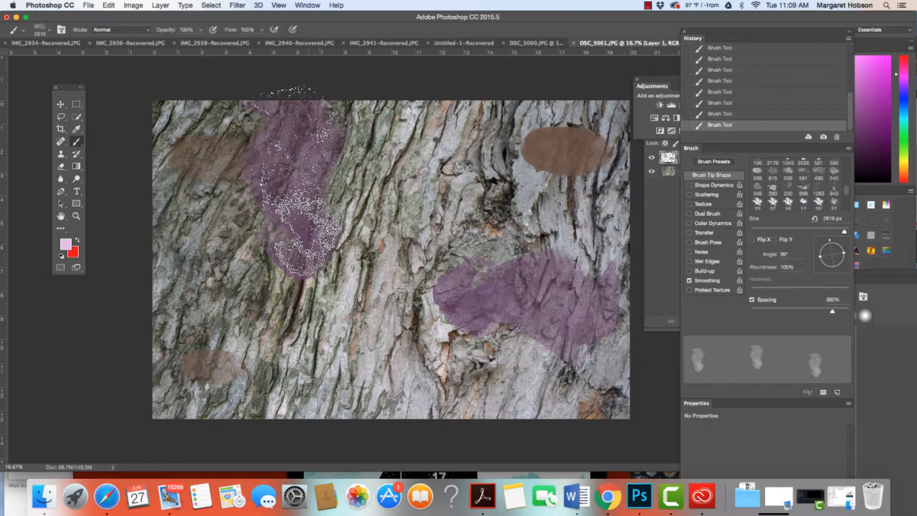
click(299, 182)
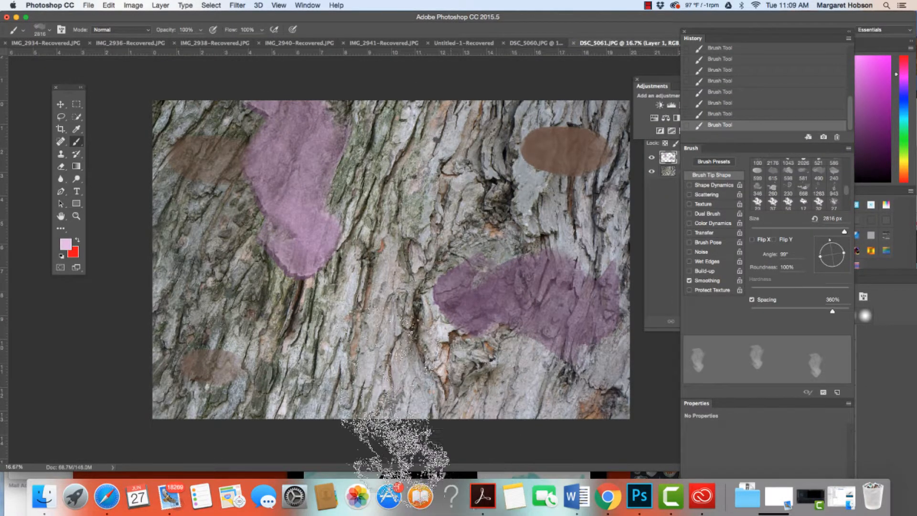
Step: Stamp light pink blots at the photo's bottom centre, lower-left corner and upper-left corner
click(389, 392)
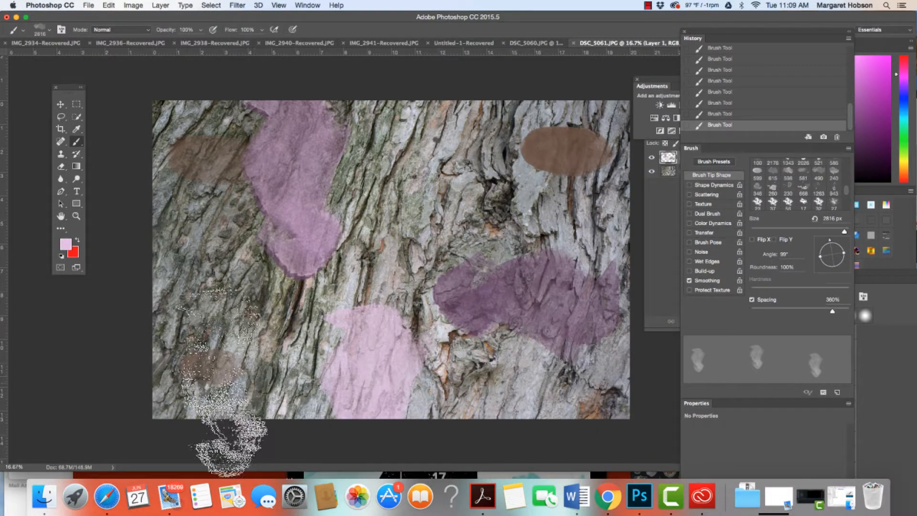
click(191, 378)
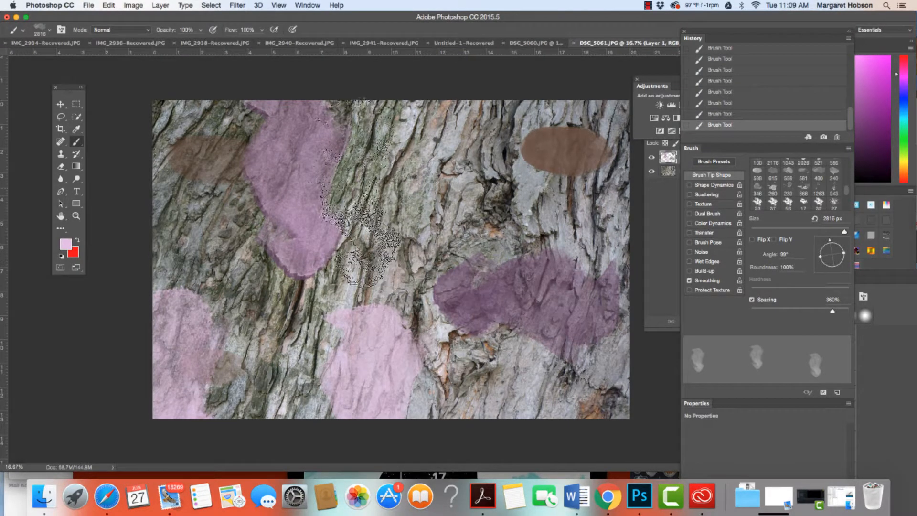
click(165, 124)
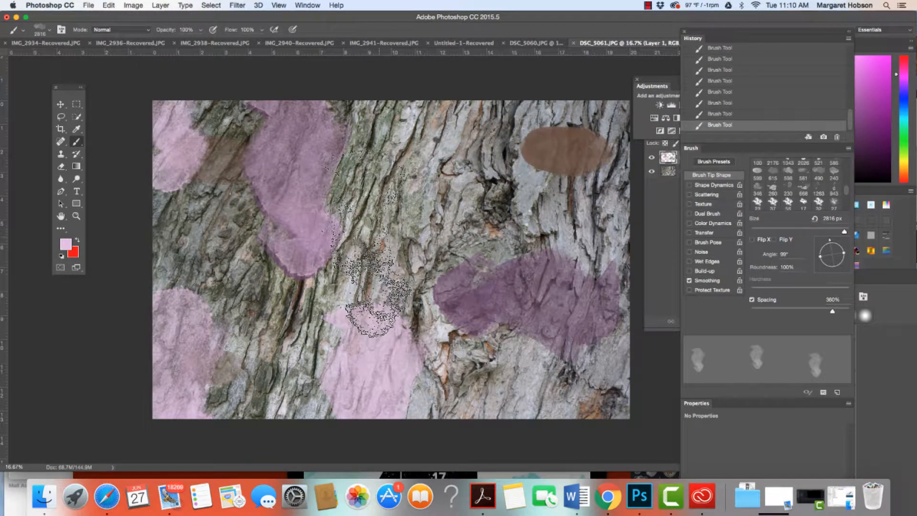
Step: Choose the 668 px splash brush tip, enlarge it to 2000 px and stamp one light pink splash near the photo's top centre
click(802, 190)
key(bracketright)
key(bracketright)
key(bracketright)
key(bracketright)
key(bracketright)
key(bracketright)
key(bracketright)
key(bracketright)
key(bracketright)
key(bracketright)
key(bracketright)
key(bracketright)
key(bracketright)
key(bracketright)
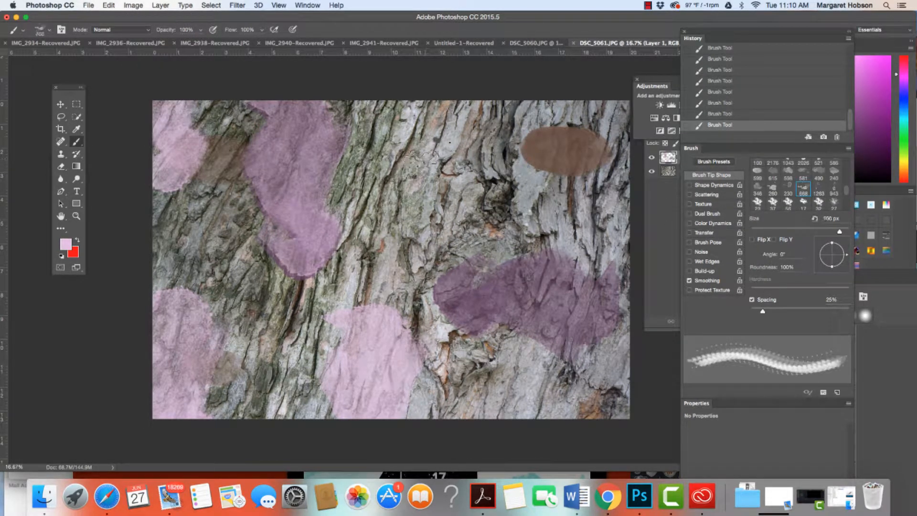
click(419, 145)
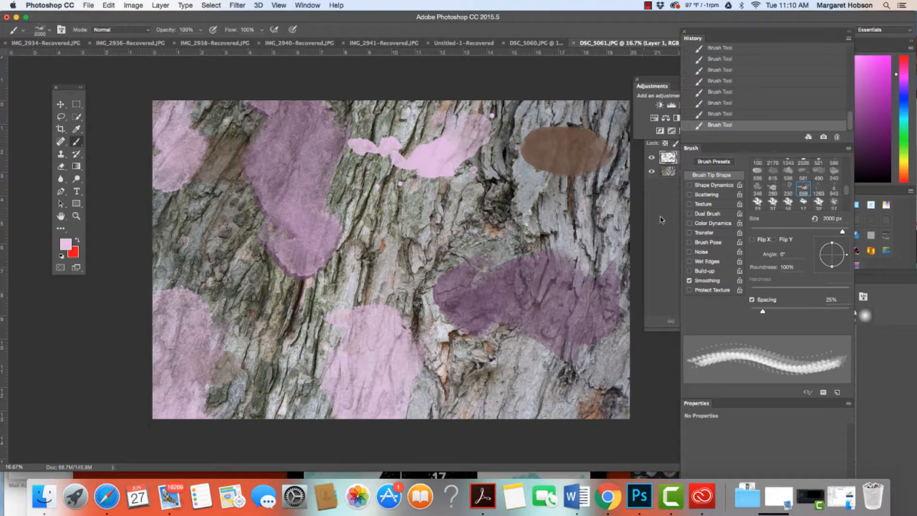
Step: Compare the bark photo with and without the stamped shapes by repeatedly hiding and showing Layer 1
click(658, 167)
click(651, 158)
click(652, 158)
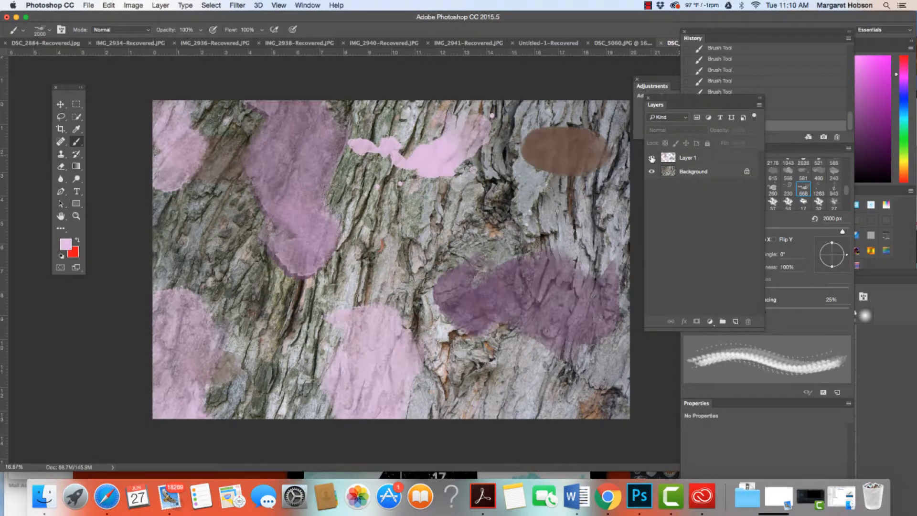
click(651, 158)
click(652, 159)
click(652, 158)
click(651, 159)
click(652, 158)
click(652, 158)
Step: Unlock the background layer of DSC_5060.JPG and apply Levels with a white input of 243 and a midtone of 1.07
click(621, 43)
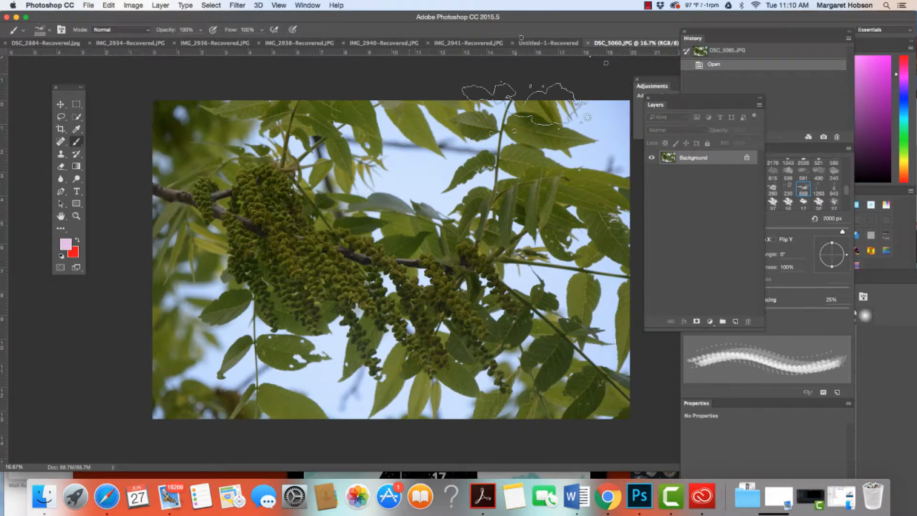
click(749, 158)
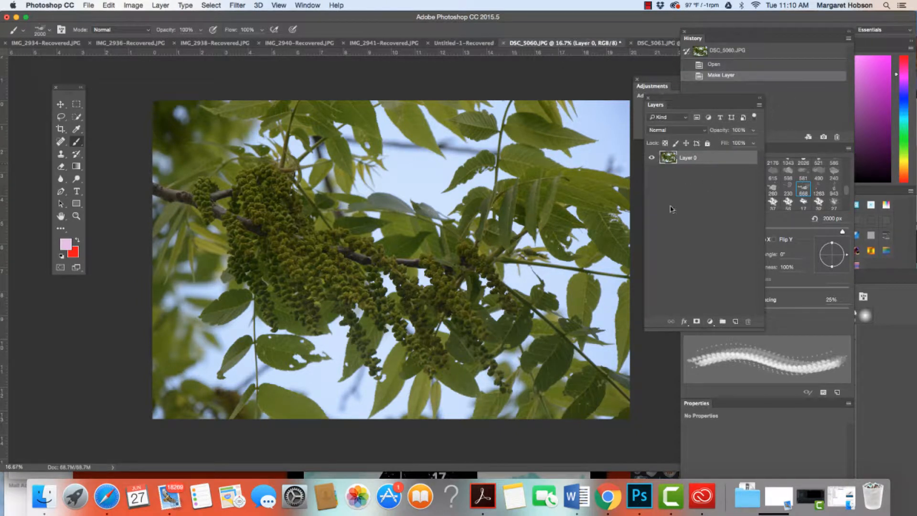
click(132, 6)
mouse_move(143, 31)
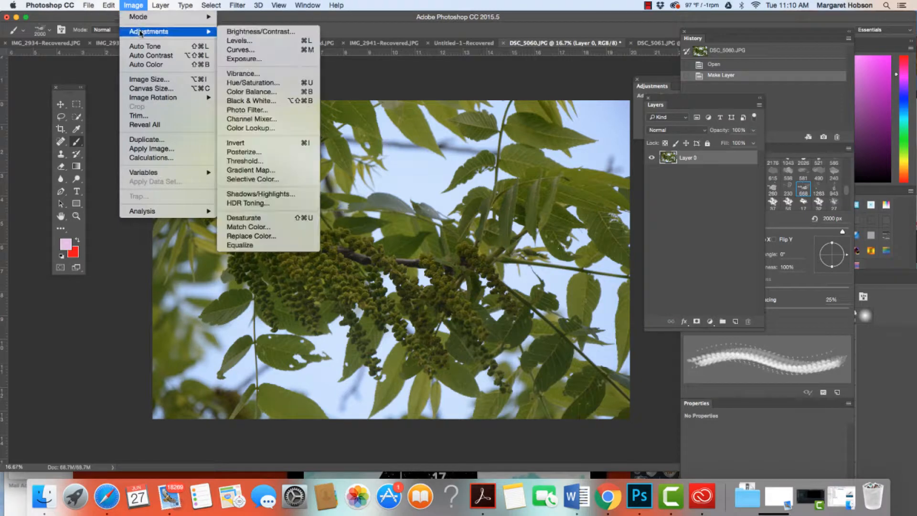
click(243, 41)
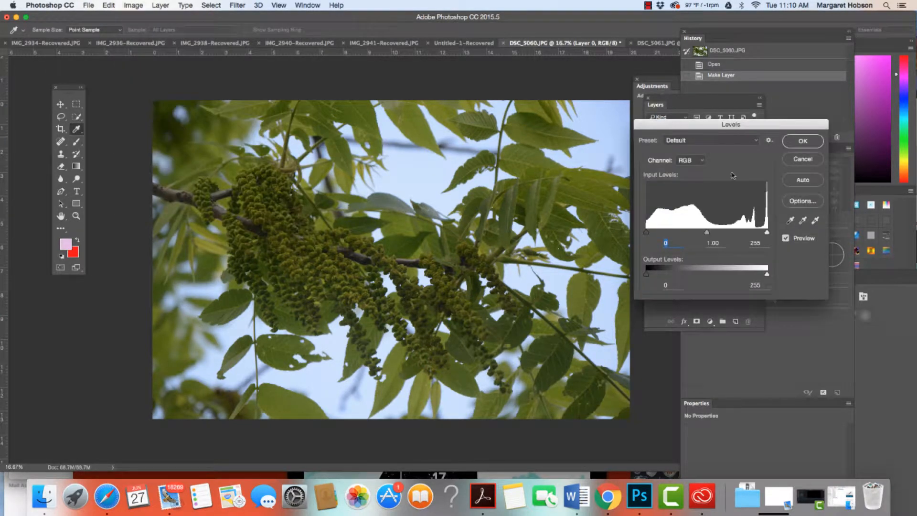
drag(767, 232, 762, 231)
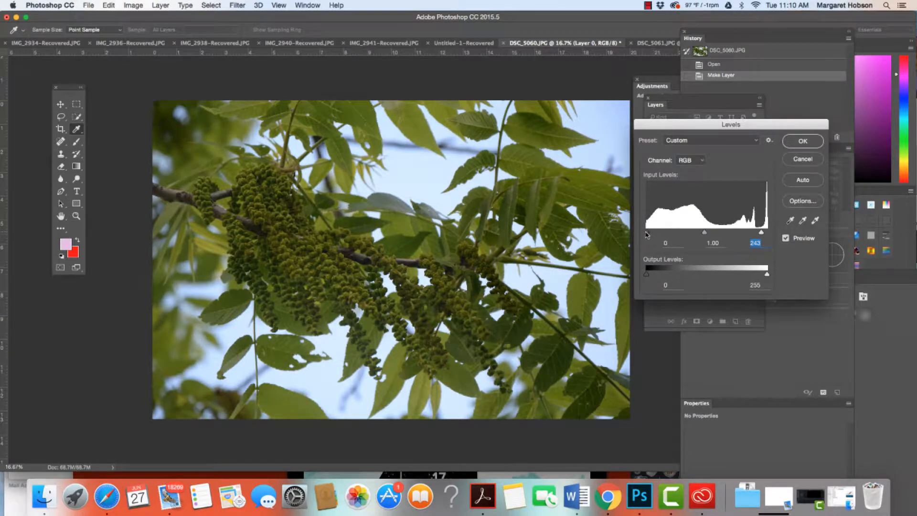
click(646, 233)
drag(703, 232, 701, 232)
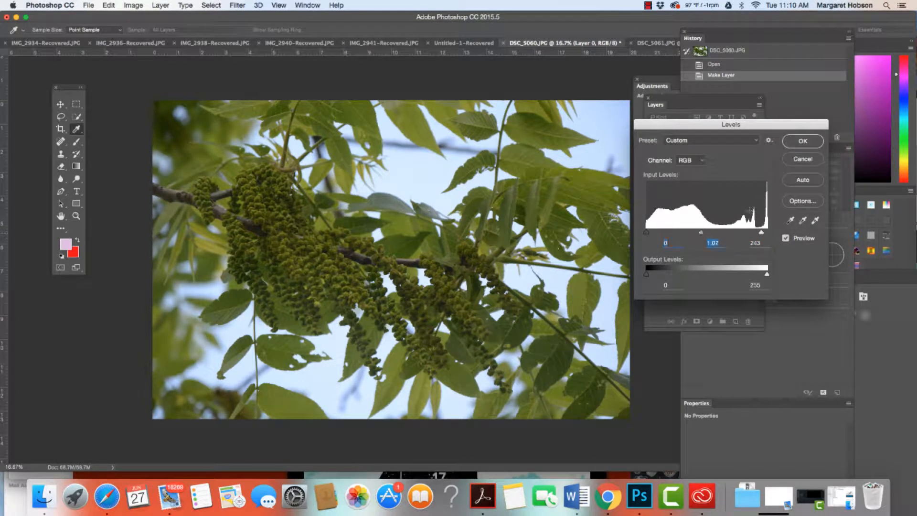
click(805, 143)
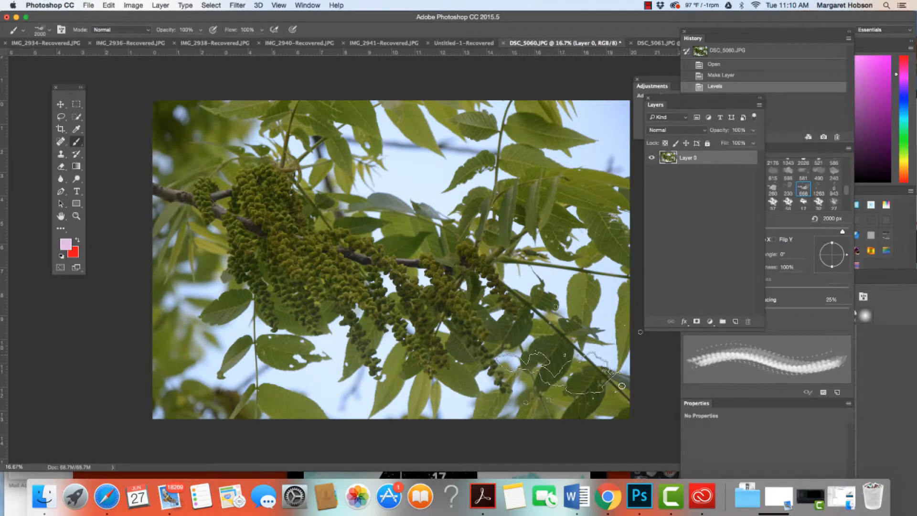
Step: Select the rounded upper-left part of the green seed cluster using the Quick Selection tool with an enlarged brush
key(super+equal)
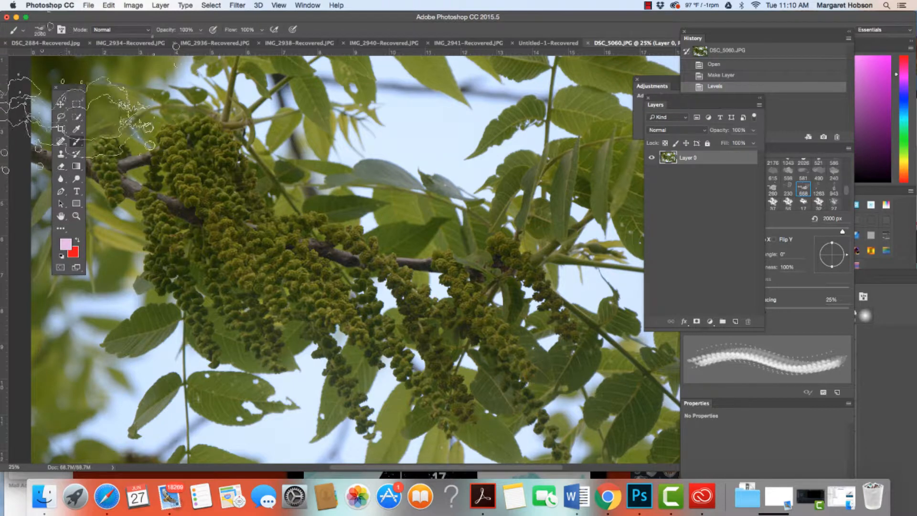
click(77, 119)
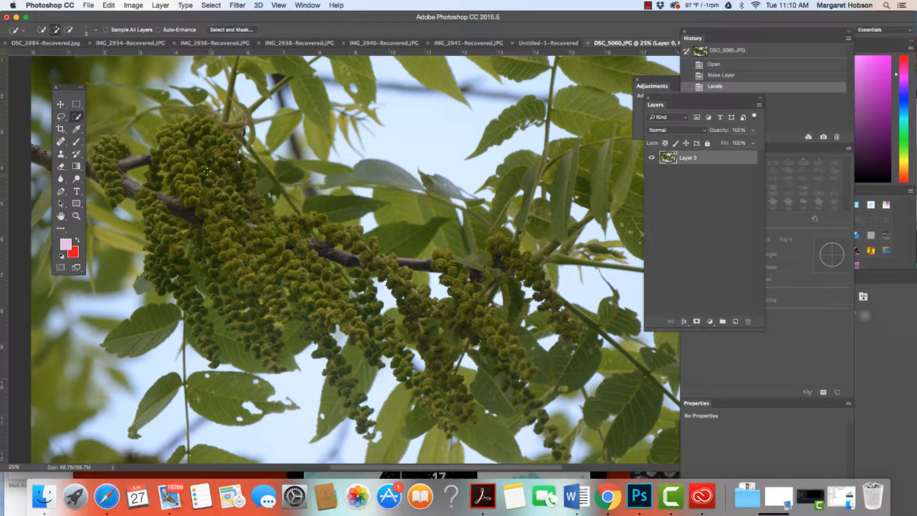
click(197, 155)
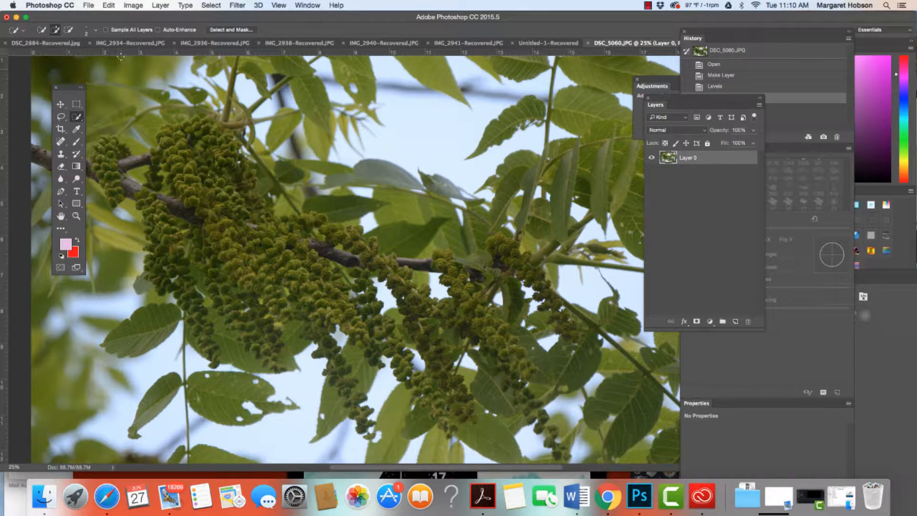
click(97, 32)
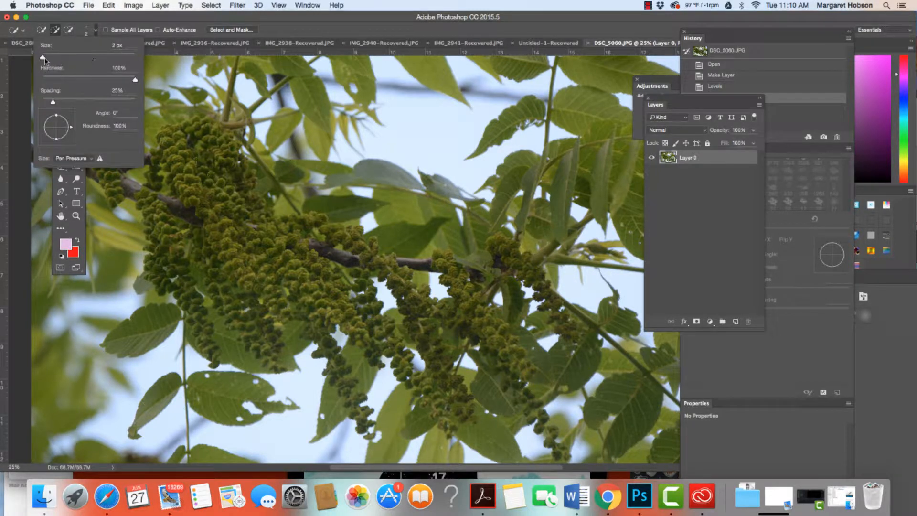
drag(42, 57, 64, 58)
mouse_move(202, 168)
mouse_down()
mouse_move(220, 203)
mouse_move(230, 200)
mouse_move(217, 152)
mouse_move(228, 144)
mouse_move(214, 131)
mouse_move(191, 123)
mouse_move(166, 133)
mouse_move(161, 164)
mouse_up()
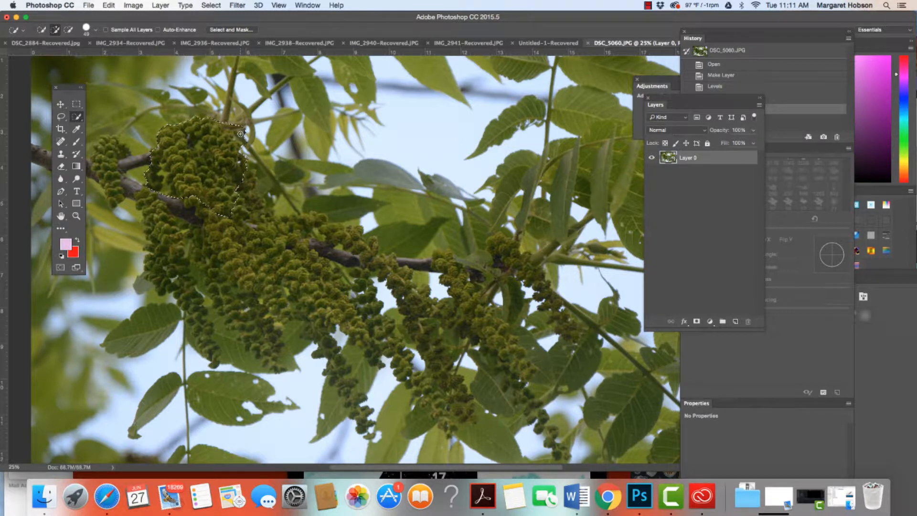
Step: Subtract small areas at the upper edge and lower left of the cluster from the selection
key(alt)
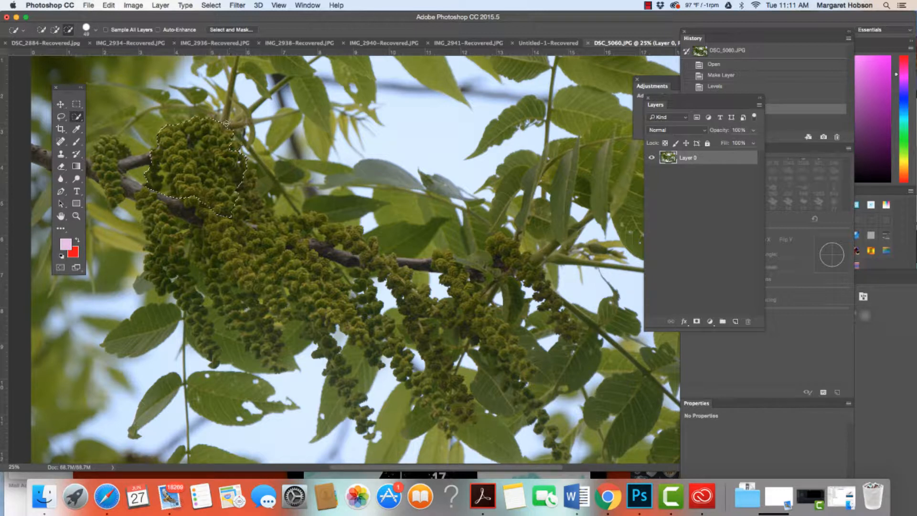
drag(227, 123, 199, 143)
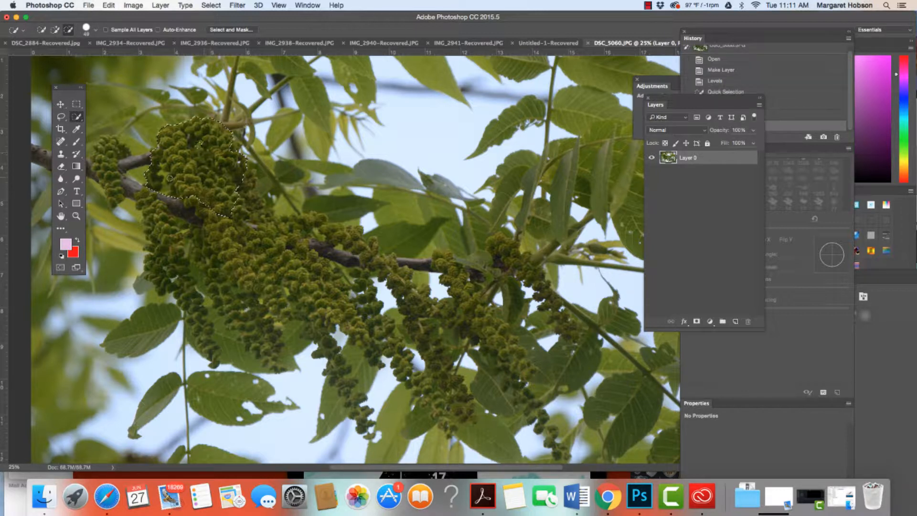
drag(165, 189, 165, 186)
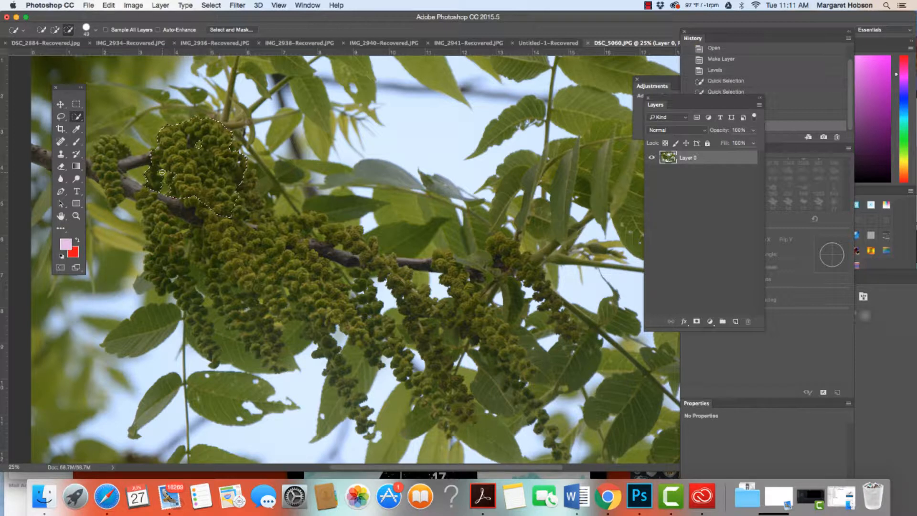
alt+click(162, 173)
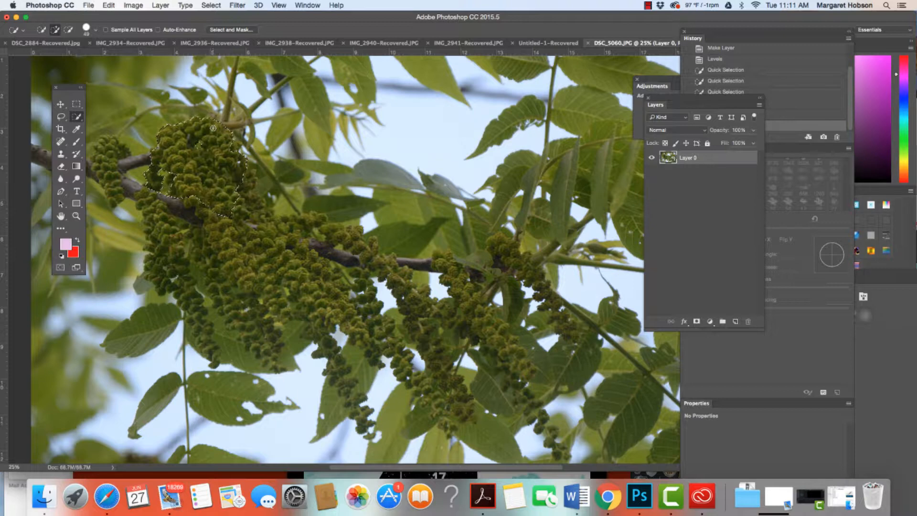
Step: Define the selected cluster as a brush preset named "tree" and deselect it
click(109, 5)
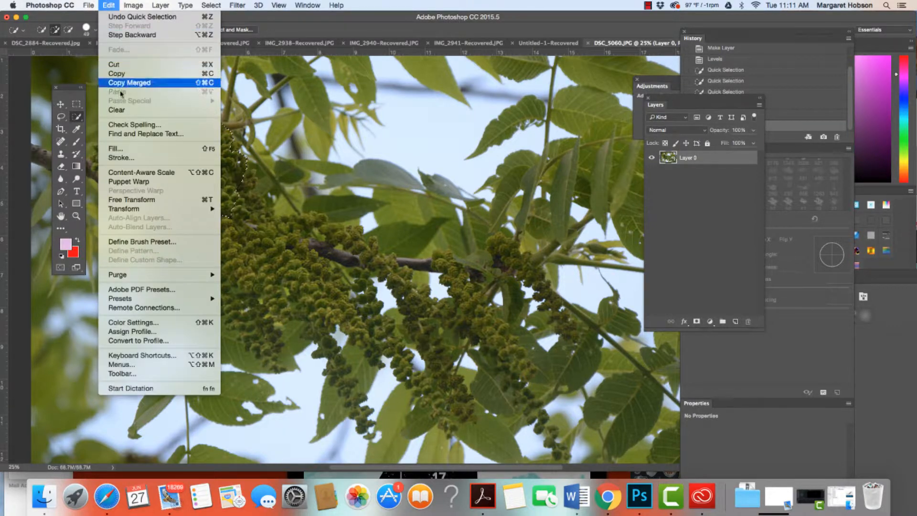
click(127, 242)
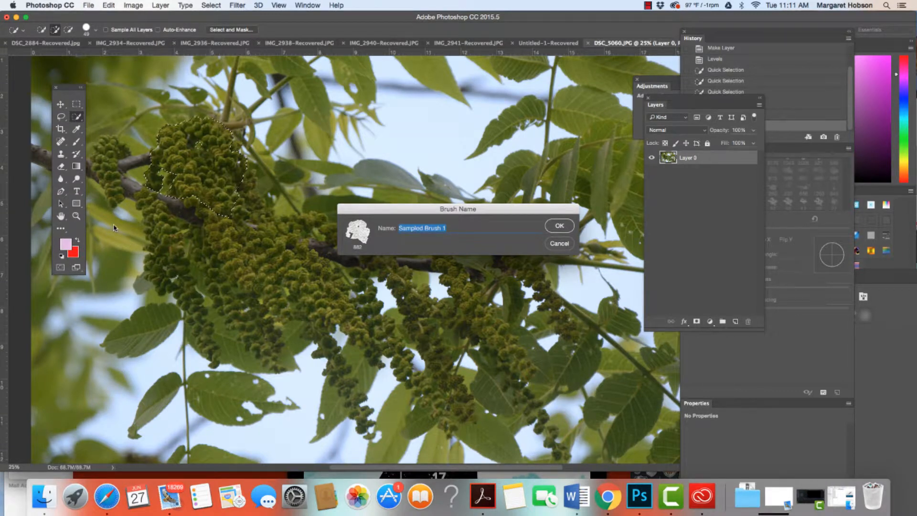
text(tree)
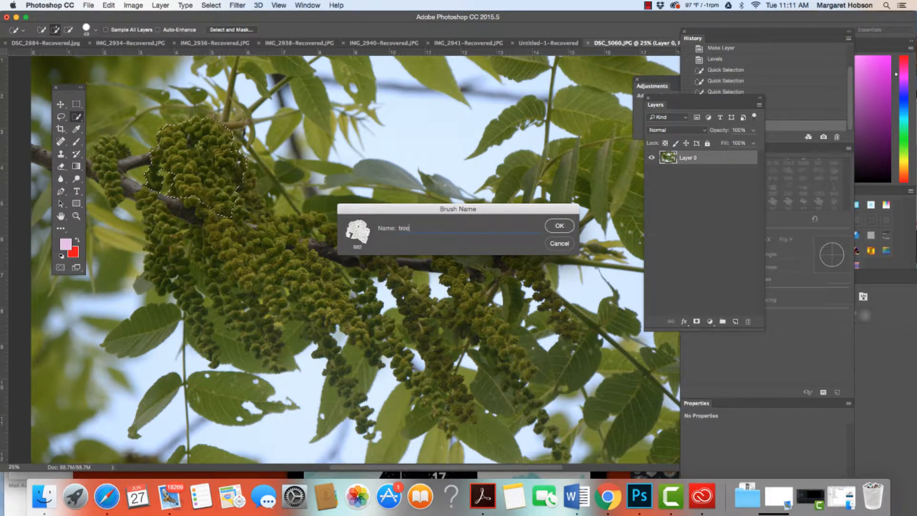
click(569, 224)
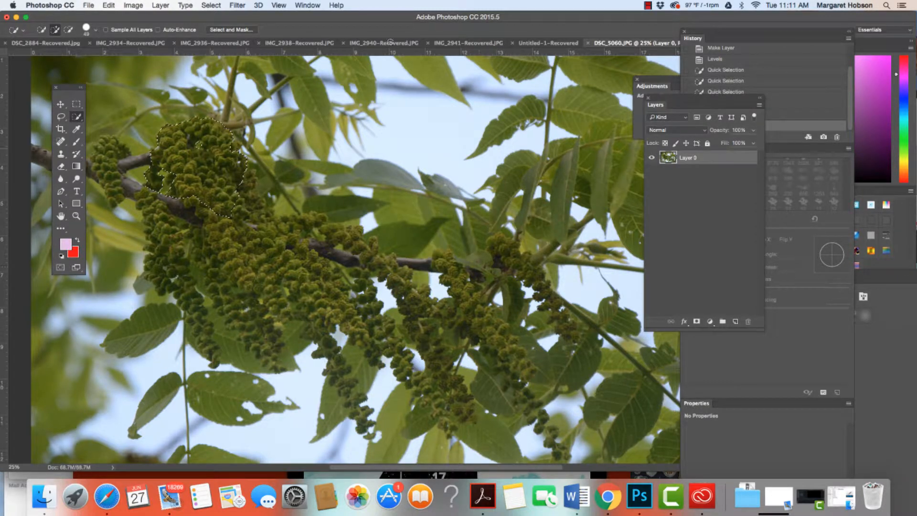
click(211, 5)
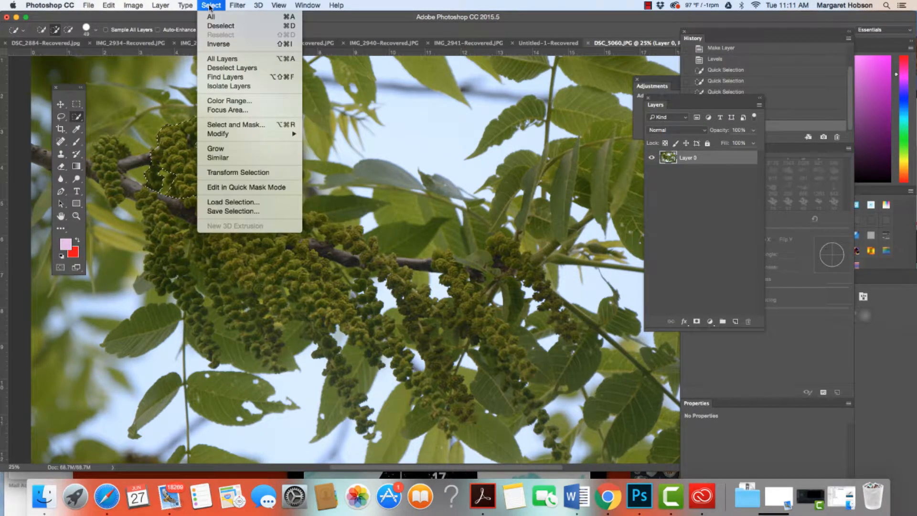
click(221, 27)
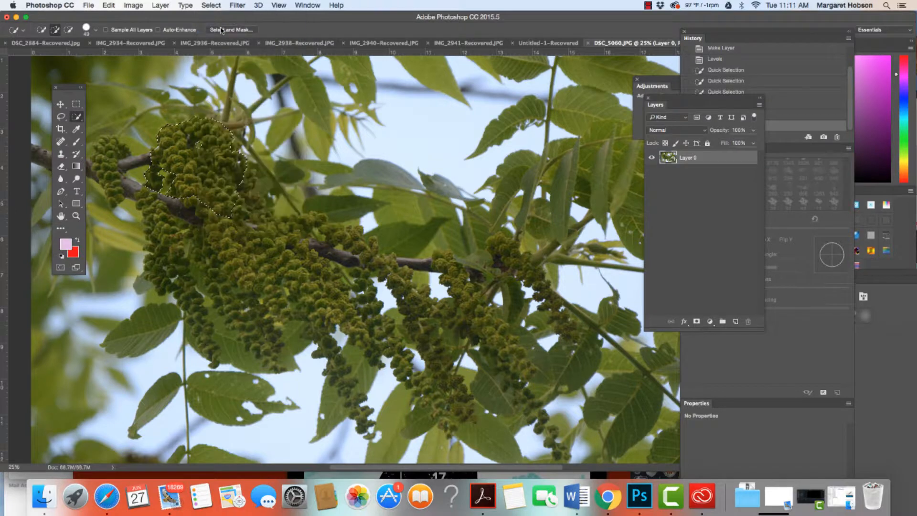
Step: Return to DSC_5061.JPG with the Brush tool, add a new layer above Layer 1, and move the Layers panel clear of the Brush panel
drag(528, 17, 441, 17)
click(650, 45)
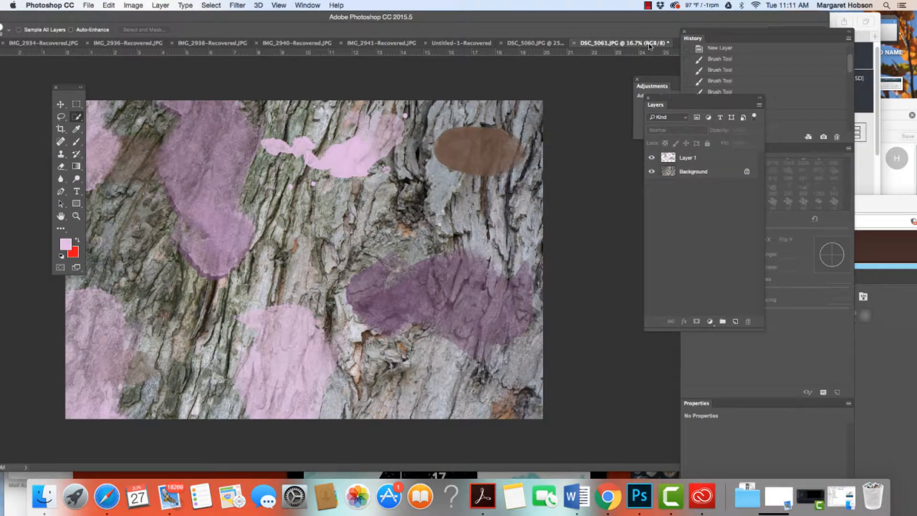
key(b)
click(736, 321)
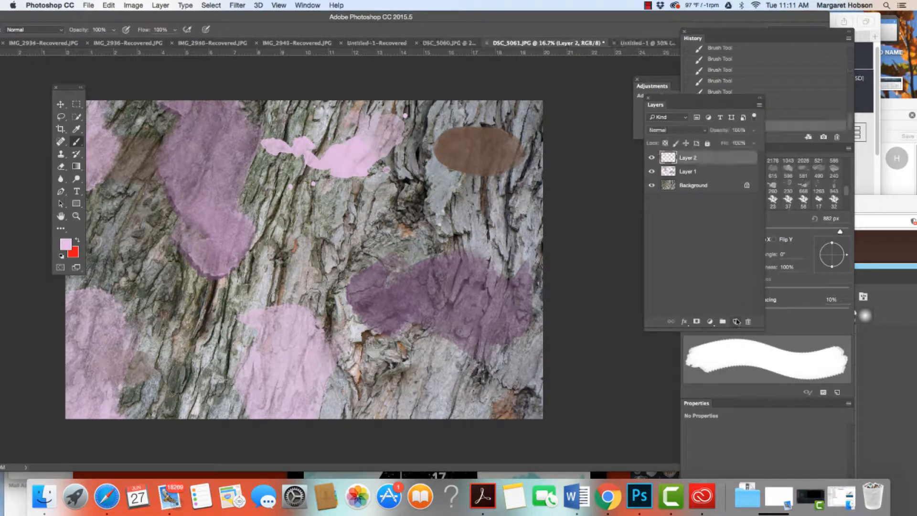
drag(688, 99, 616, 112)
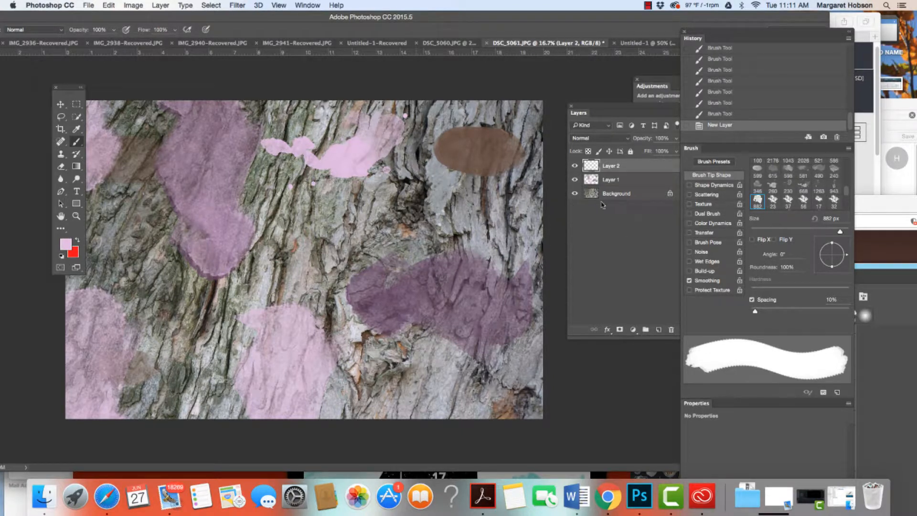
Step: Choose the custom 882 px tree tip with a light green #c6e5bb foreground, and make a trial stamp, undoing it
click(758, 203)
click(66, 246)
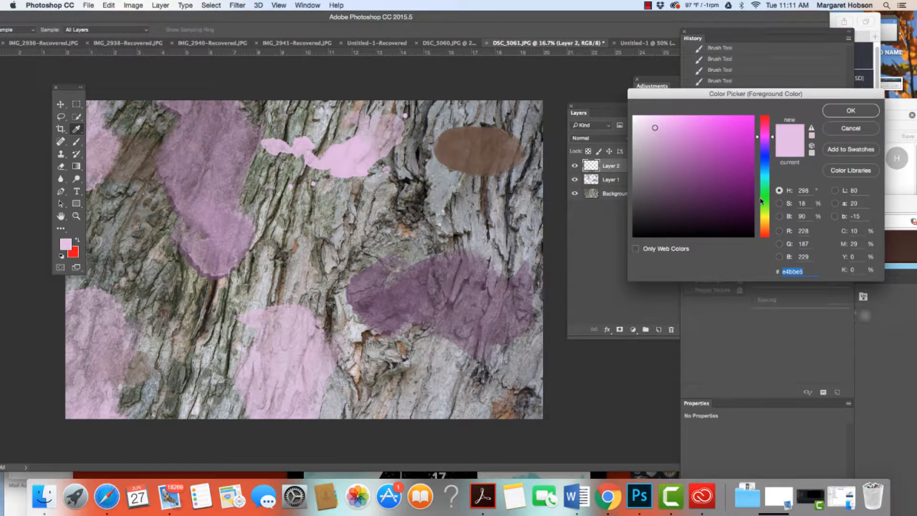
click(762, 202)
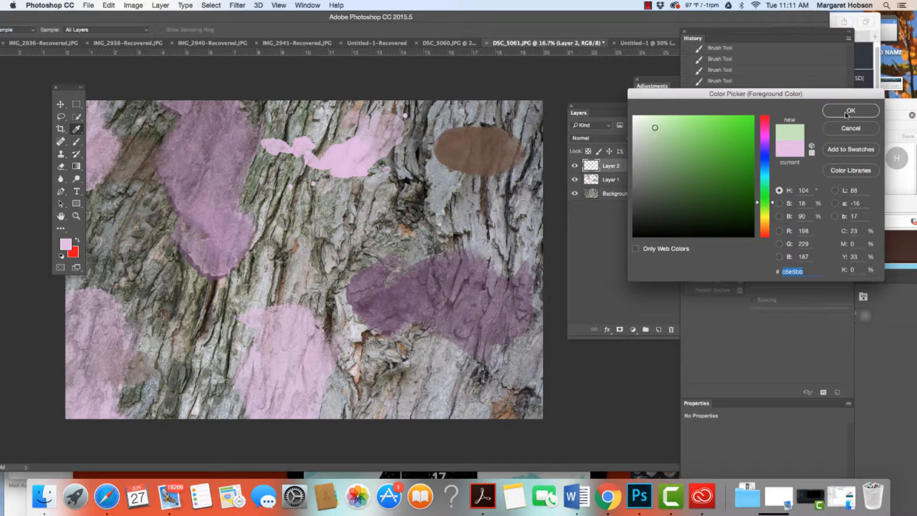
click(846, 115)
click(151, 168)
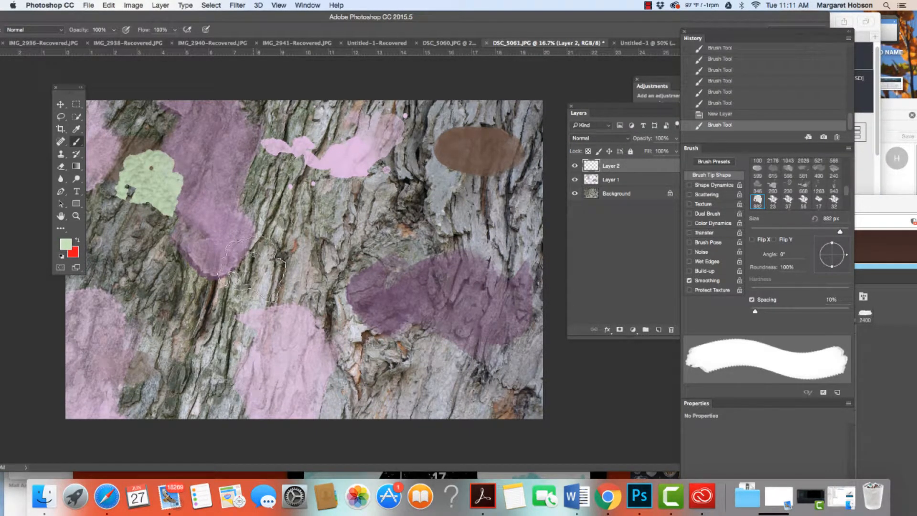
key(super+z)
Step: On Layer 1, stamp one enlarged light green tree shape at the photo's lower-right corner with 53% brush opacity
click(619, 182)
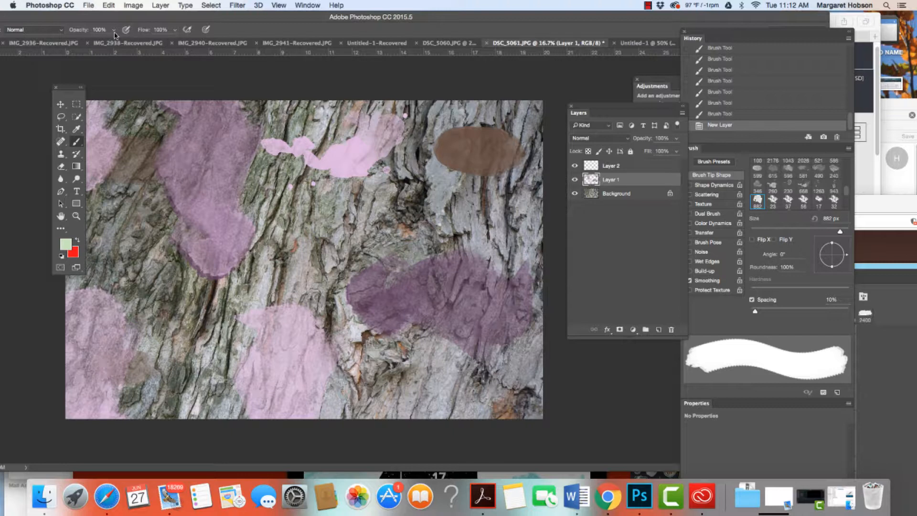
click(113, 30)
drag(117, 42, 92, 41)
key(bracketright)
key(bracketright)
key(bracketright)
key(bracketright)
key(bracketright)
key(bracketright)
key(bracketright)
key(bracketright)
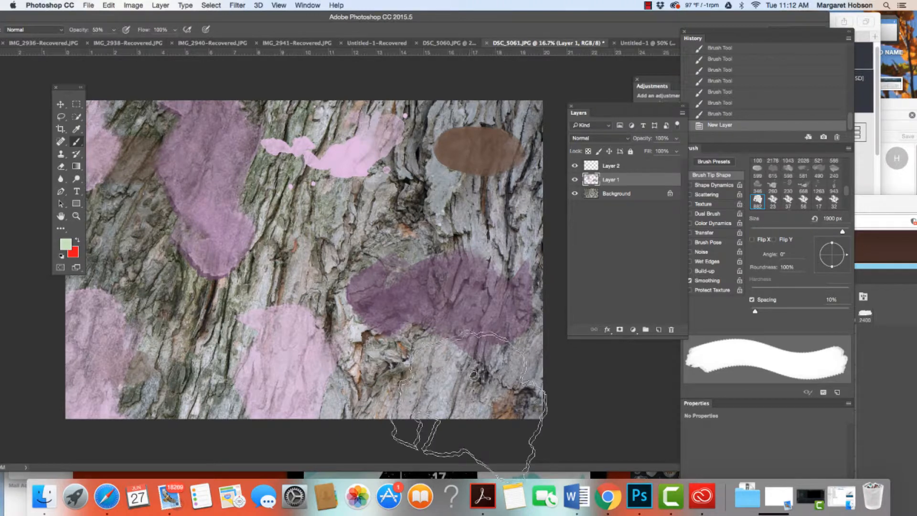
click(478, 358)
Step: Enlarge the tree brush to 2300 px and set its opacity to 100%
key(bracketright)
key(bracketright)
key(bracketright)
key(bracketright)
key(bracketright)
key(bracketright)
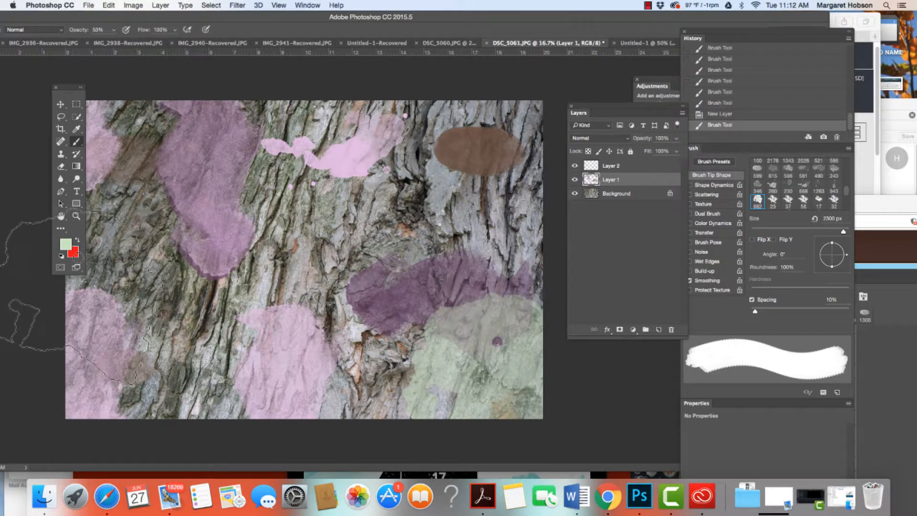
click(114, 30)
drag(112, 42, 135, 42)
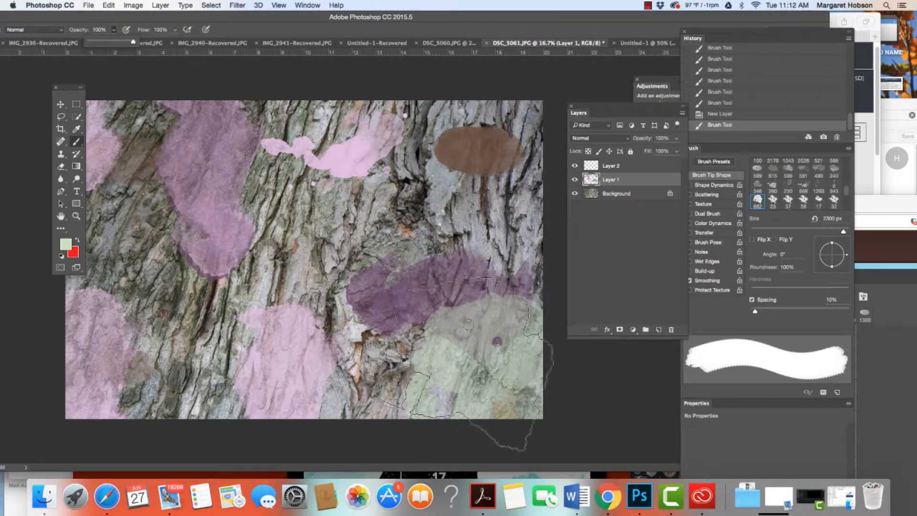
Step: Set the foreground color to dark green #3c4a37 and try a tree stamp over the photo's lower-right corner on Layer 1, undoing it
click(65, 247)
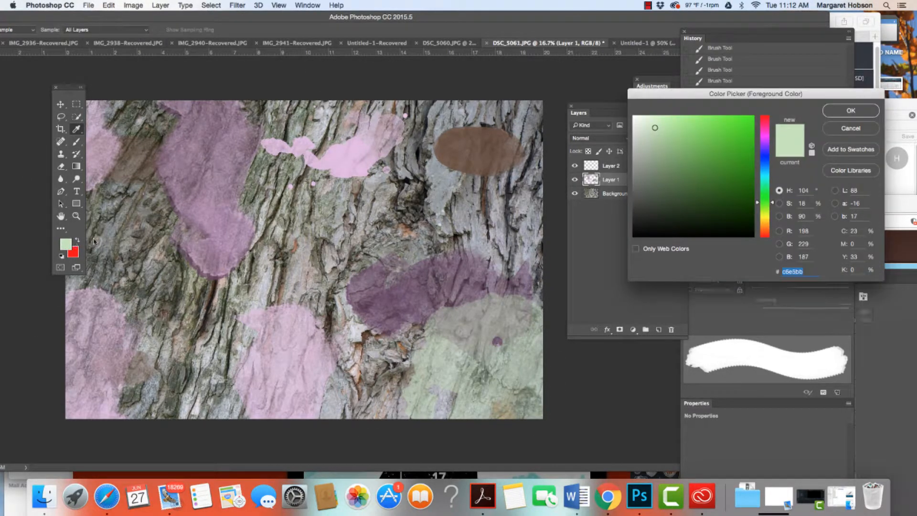
click(664, 202)
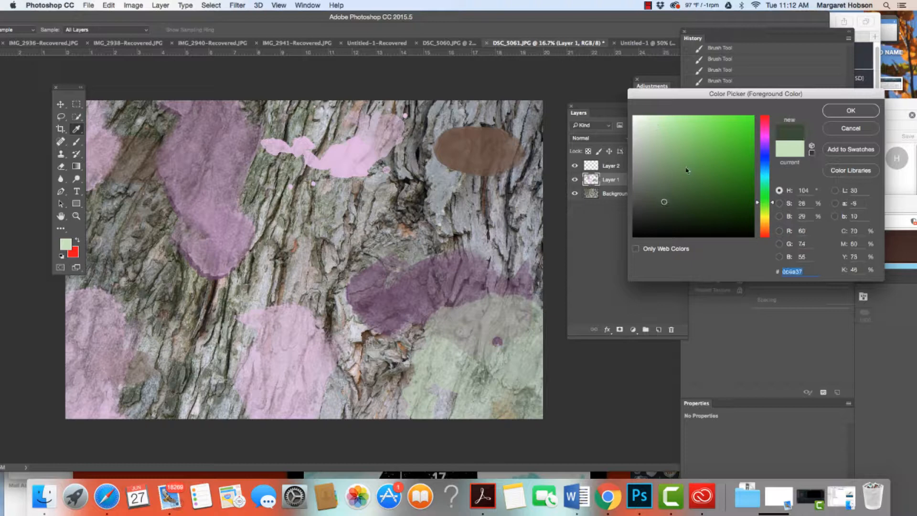
click(851, 112)
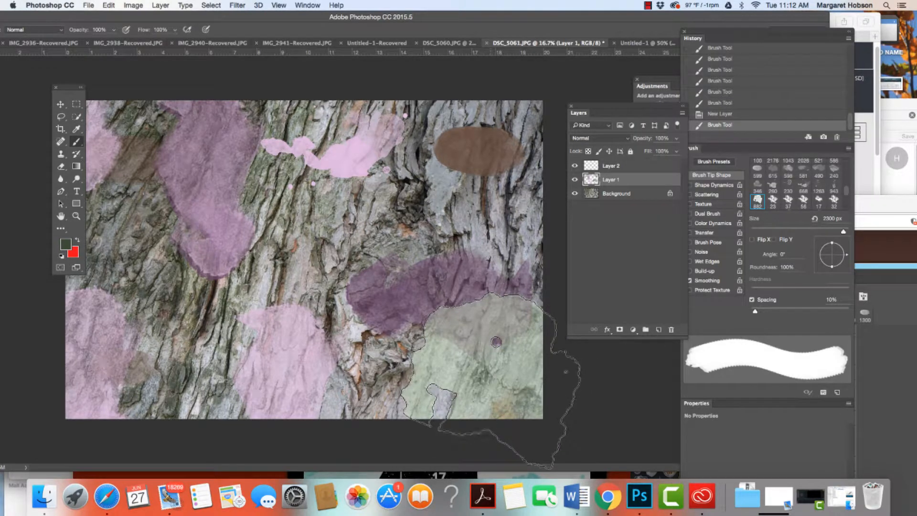
click(492, 380)
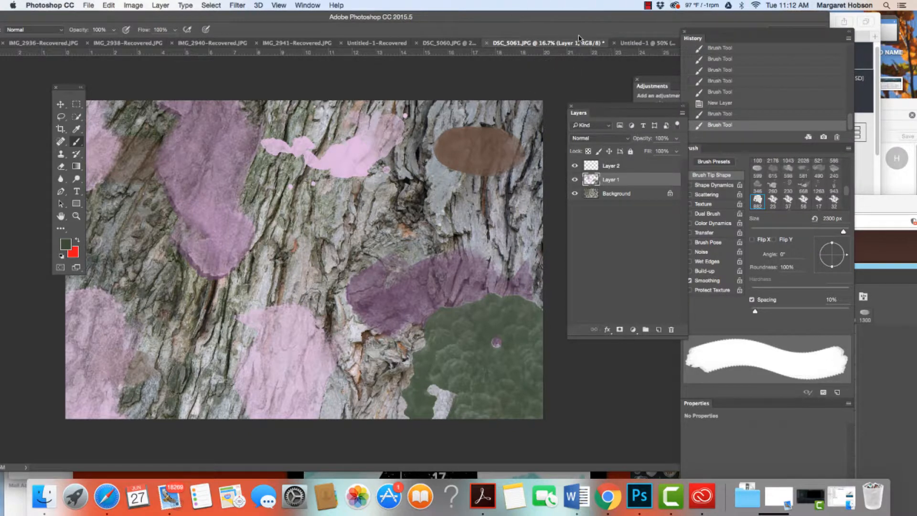
key(super+z)
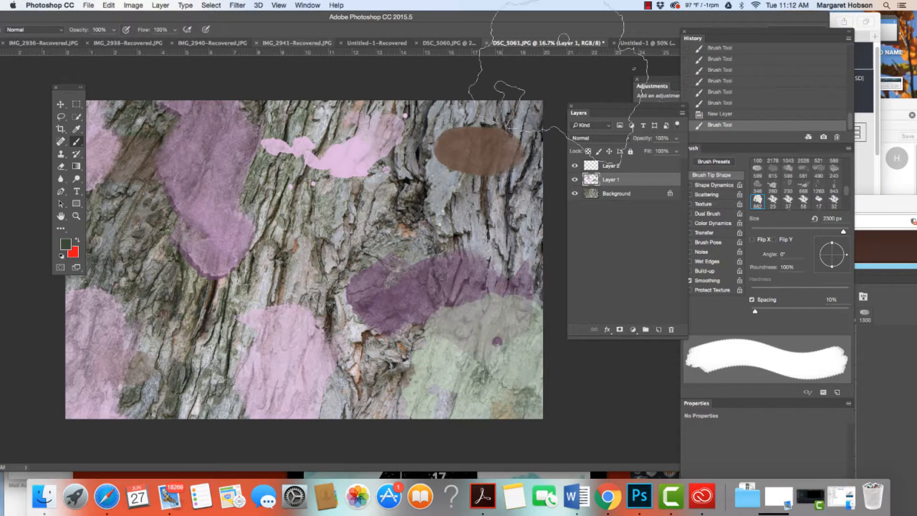
Step: Set Layer 2's opacity to 27% and stamp the dark green tree shape over the photo's lower-right corner on it
click(627, 165)
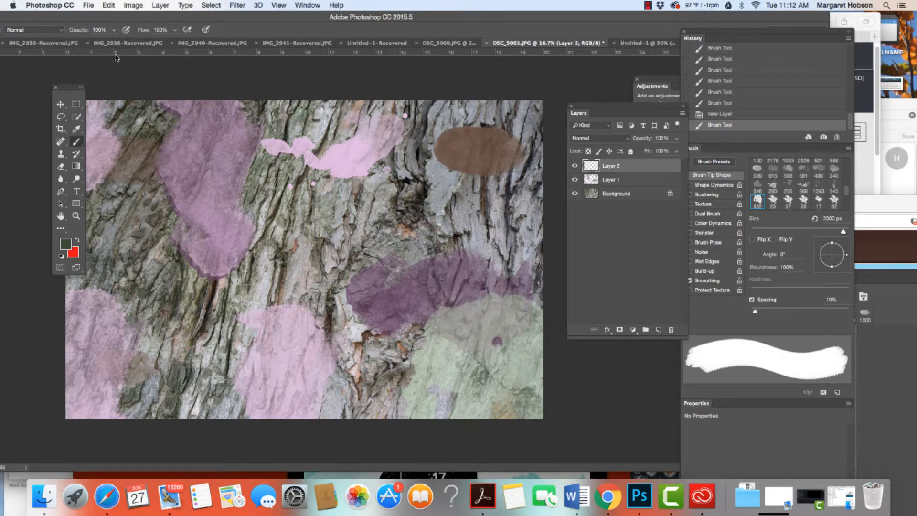
click(676, 138)
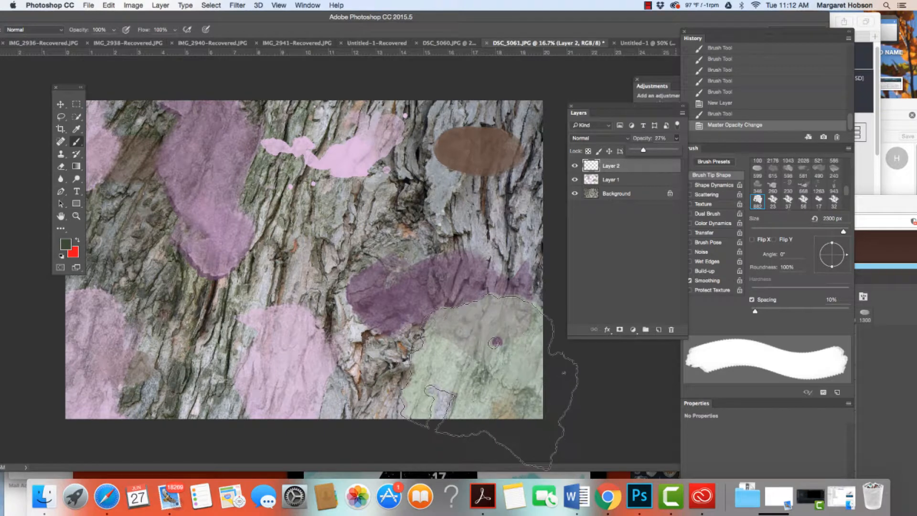
click(497, 396)
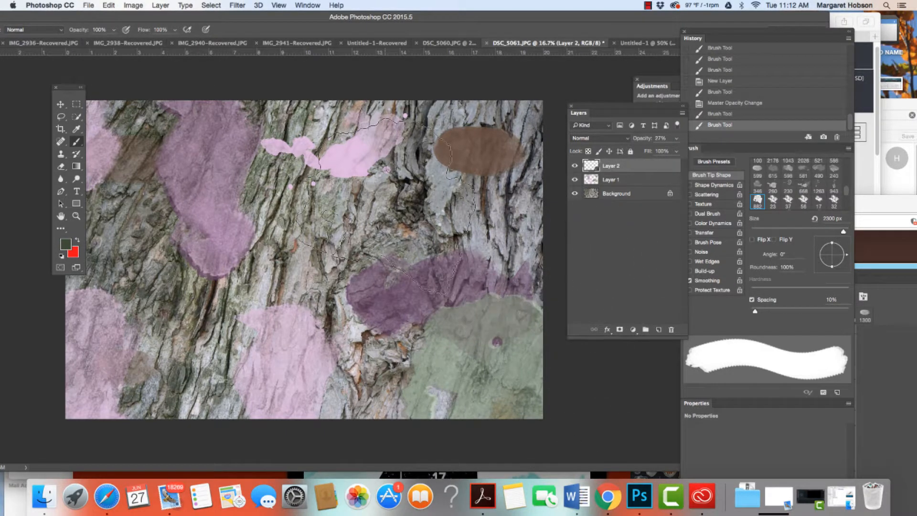
Step: Raise Layer 2's opacity to 99% and hide the layer
click(675, 142)
drag(648, 151, 679, 154)
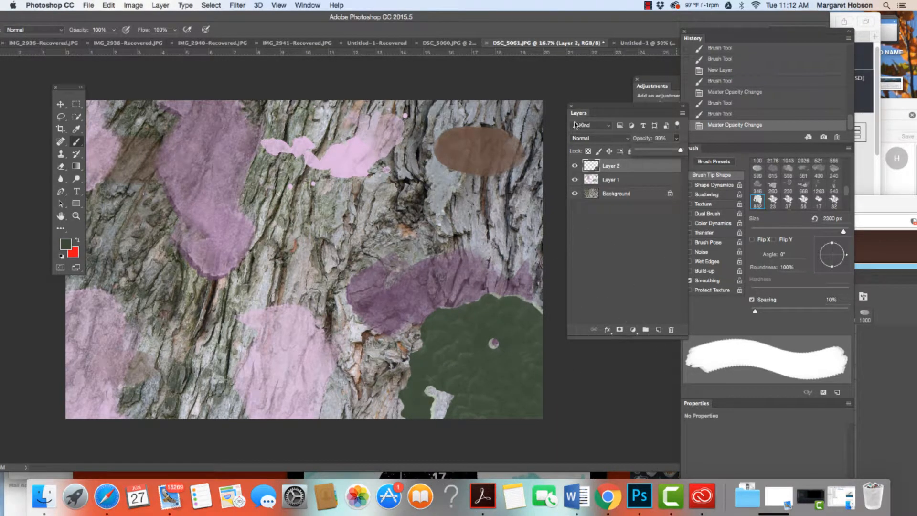
click(575, 166)
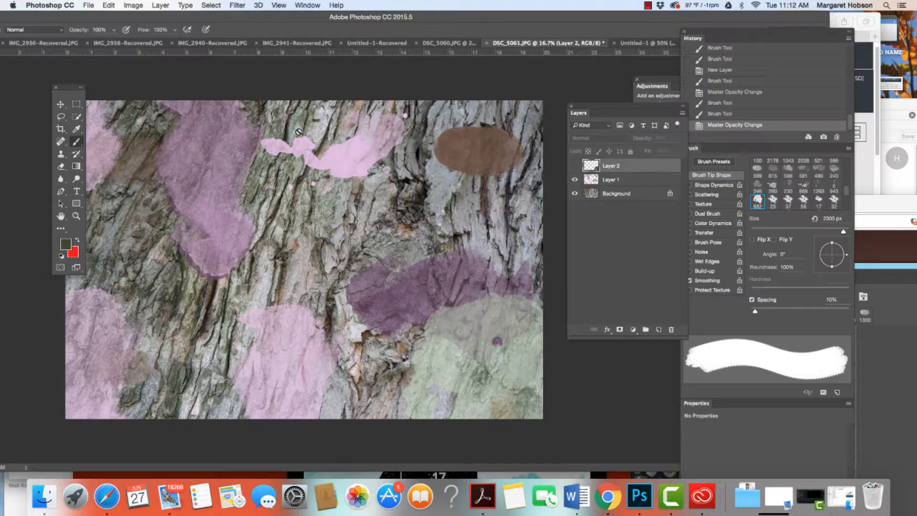
Step: Switch to DSC_5060.JPG with nothing selected, show the whole photo, and move the Layers panel clear of the image
click(442, 44)
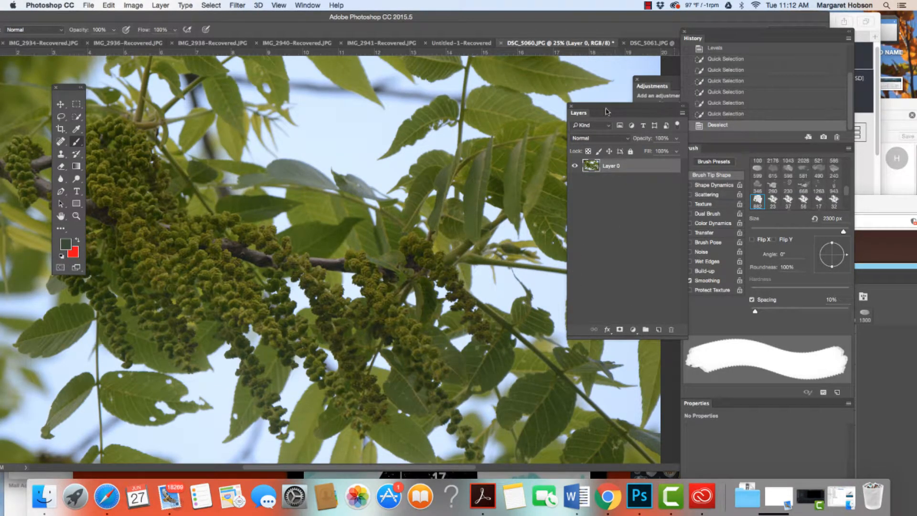
drag(608, 112, 749, 114)
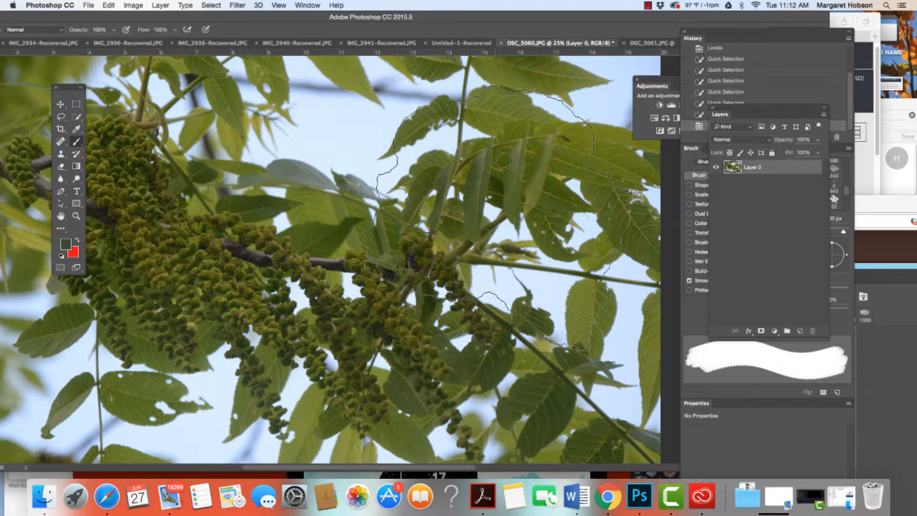
key(super+d)
key(super+minus)
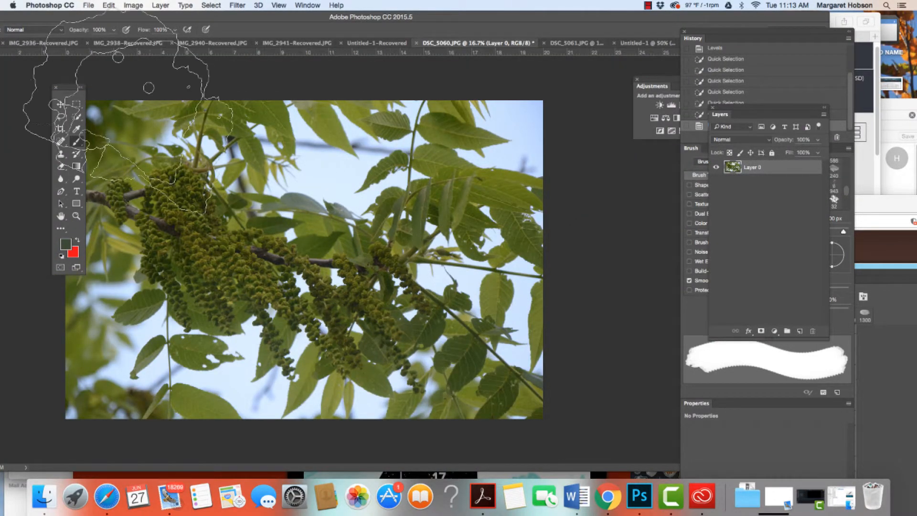
Step: Select the single large leaf near the photo's upper-right area with the Quick Selection tool, trimming the stray bit at its lower edge
click(77, 116)
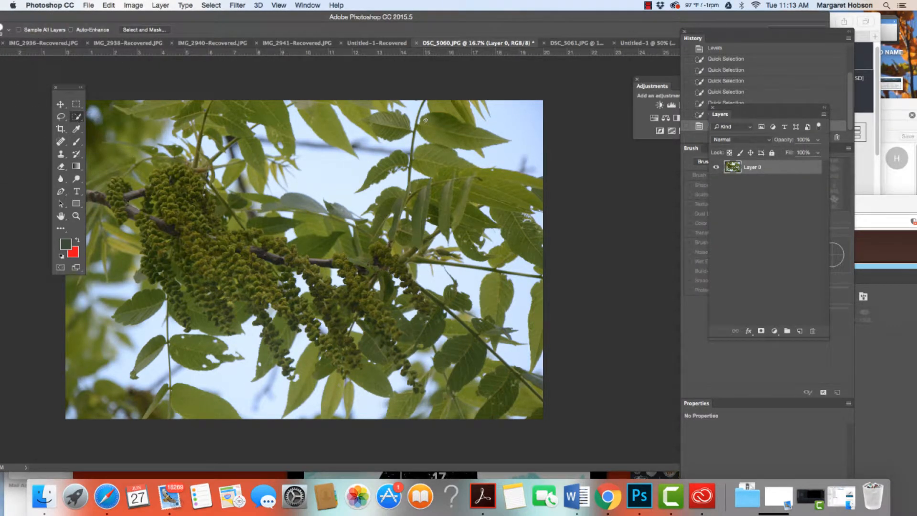
click(454, 130)
click(459, 108)
drag(476, 122, 481, 144)
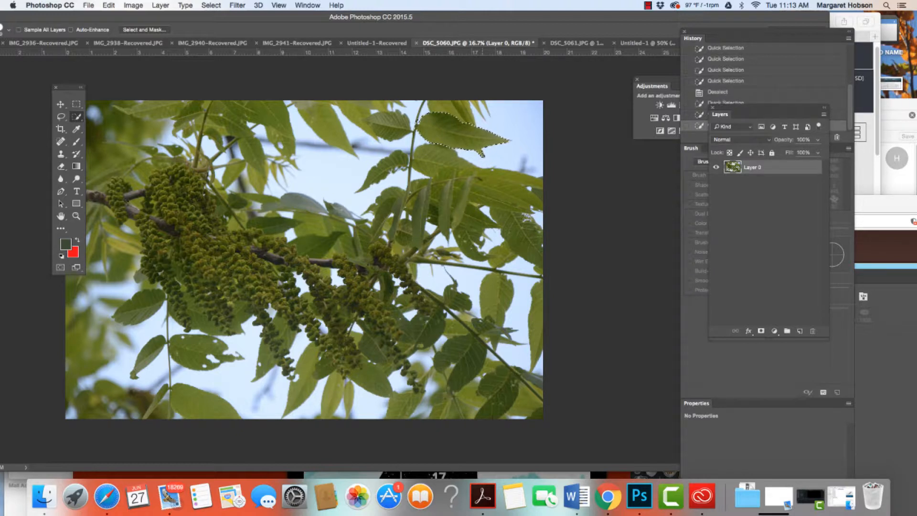
click(482, 155)
click(481, 153)
Step: Define the selected leaf as a brush preset named "kwleaf" and clear the selection
click(110, 5)
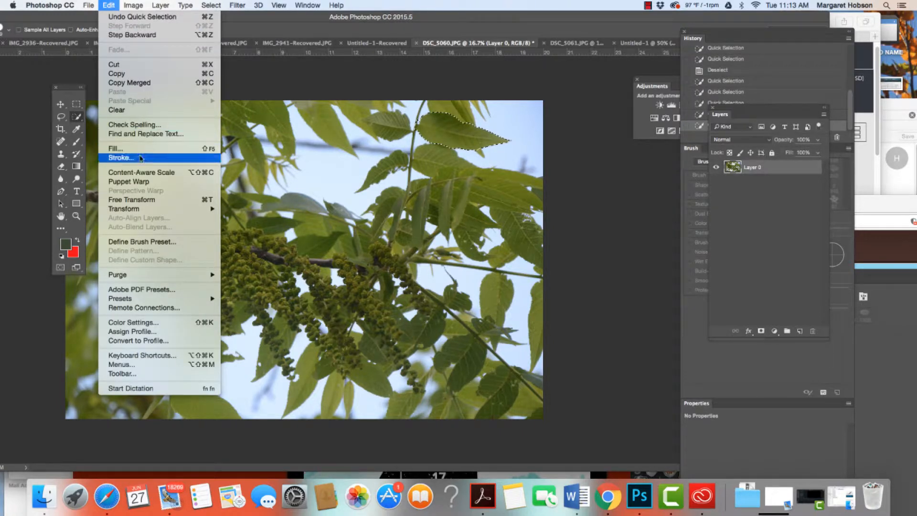
click(149, 242)
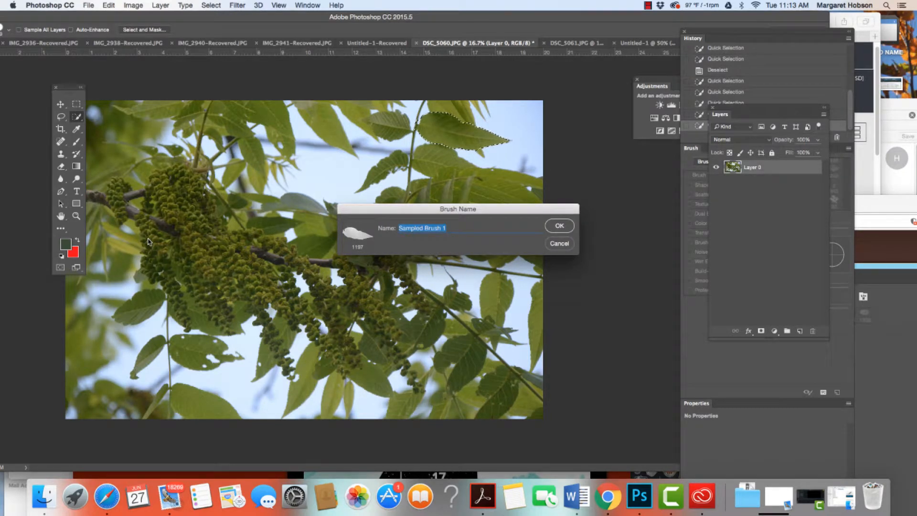
text(kwleaf)
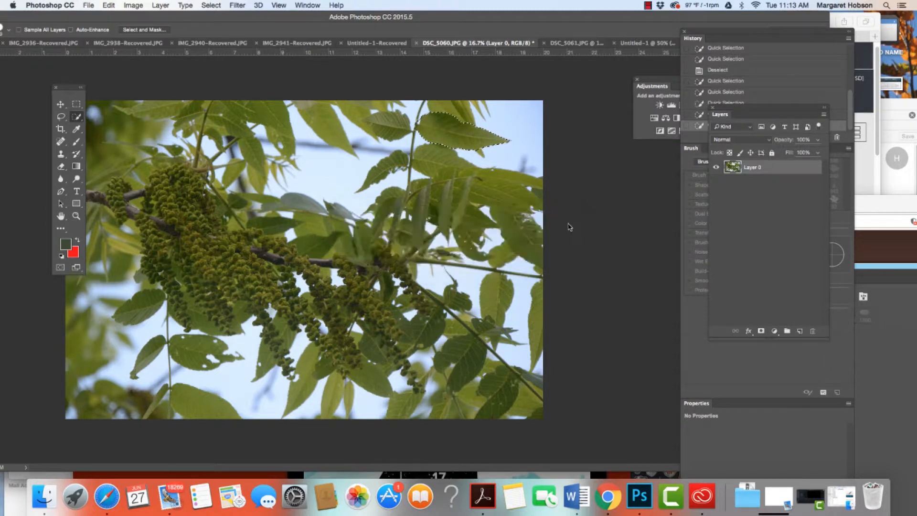
click(558, 226)
key(super+d)
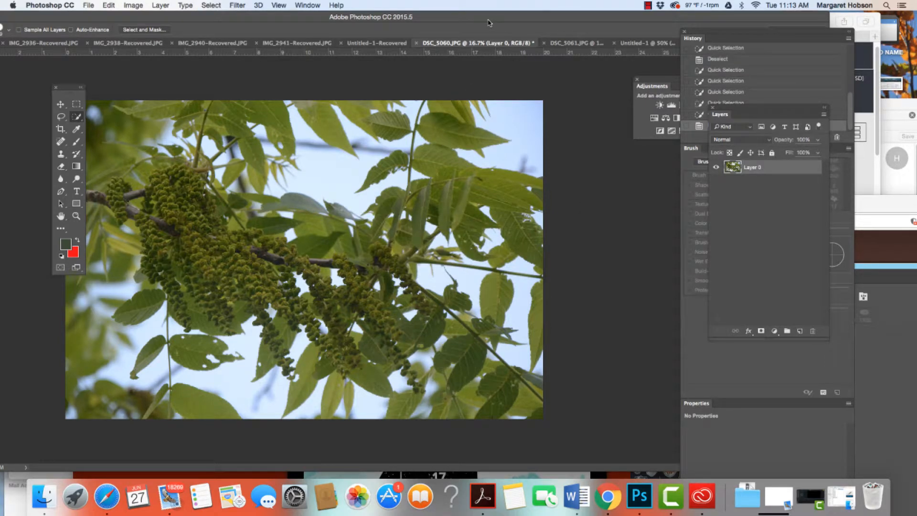
Step: Return to DSC_5061.JPG with the Brush tool active and move the Layers panel off the Brush panel's tip list
click(574, 44)
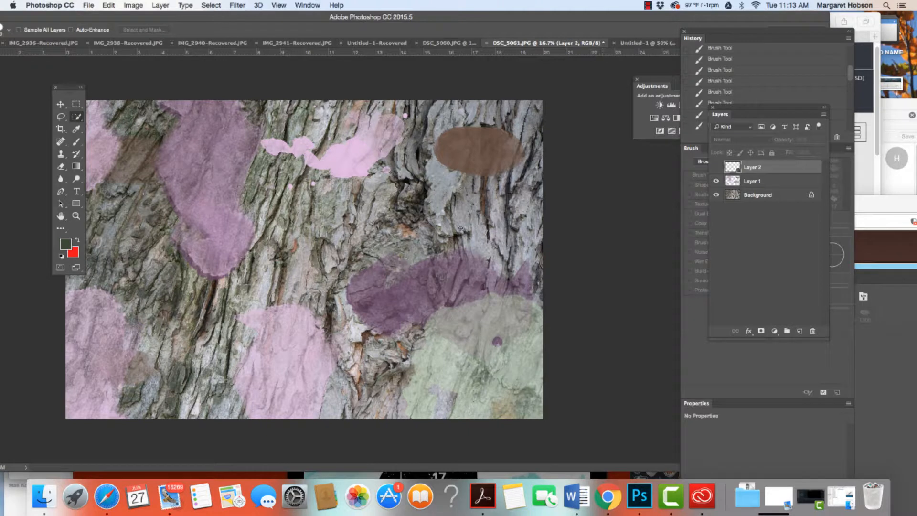
drag(730, 109, 628, 160)
key(b)
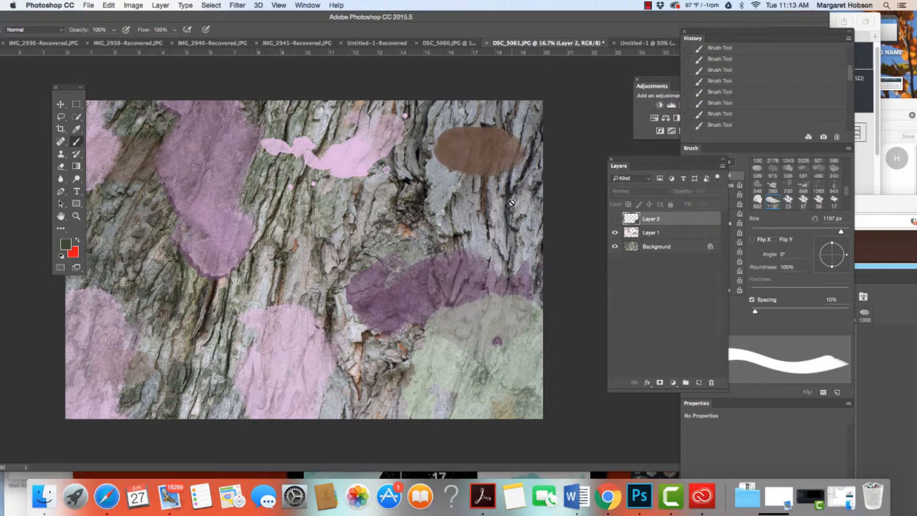
Step: Delete Layer 2 with its dark green stamp and add a new empty layer named "leaf" above Layer 1
click(615, 218)
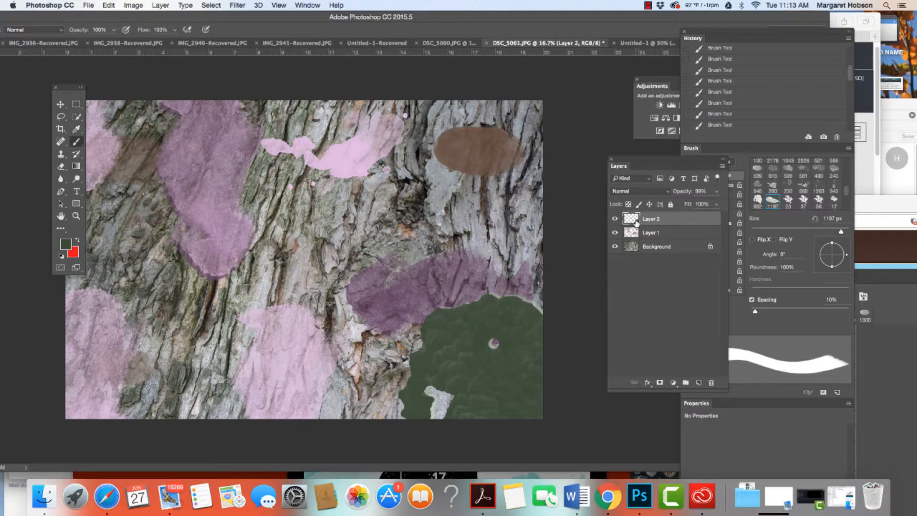
click(713, 383)
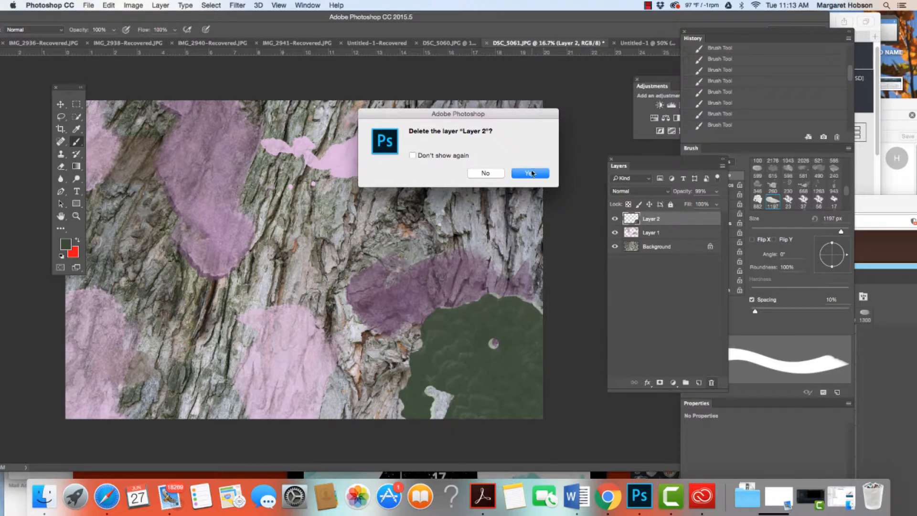
click(531, 173)
click(699, 383)
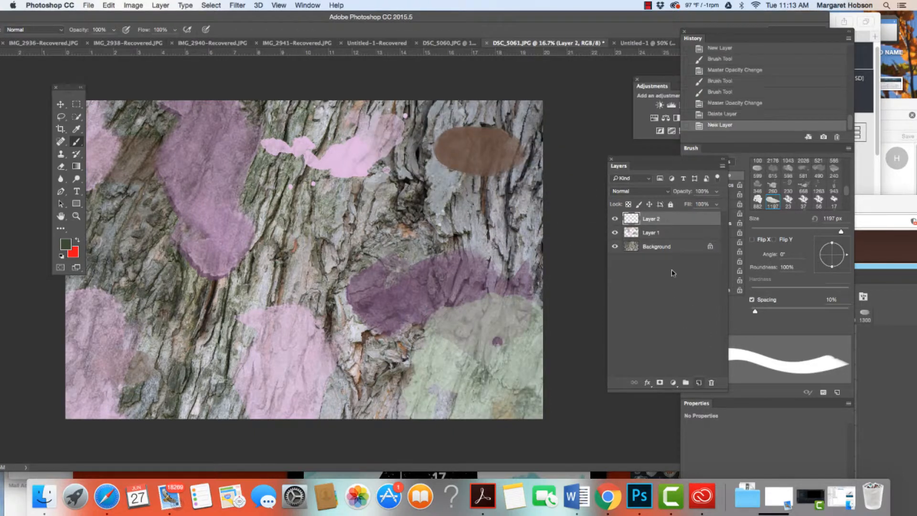
double_click(657, 221)
text(leaf)
click(693, 221)
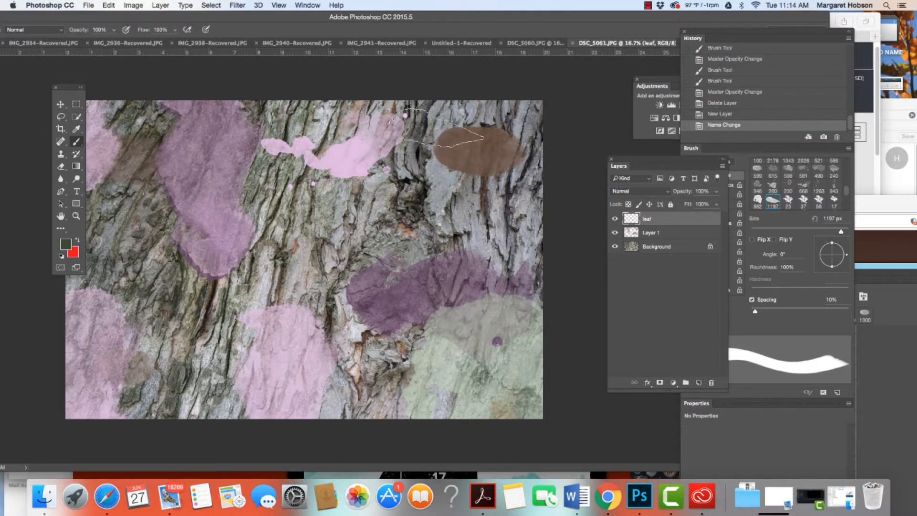
Step: Set the foreground color to light green #b8ddac and stamp one 1197 px leaf near the photo's upper-right corner
click(66, 245)
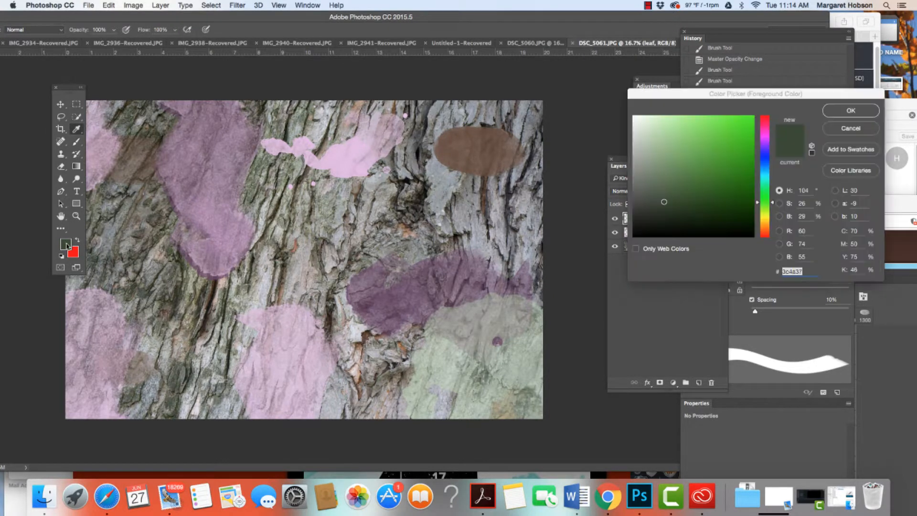
click(660, 131)
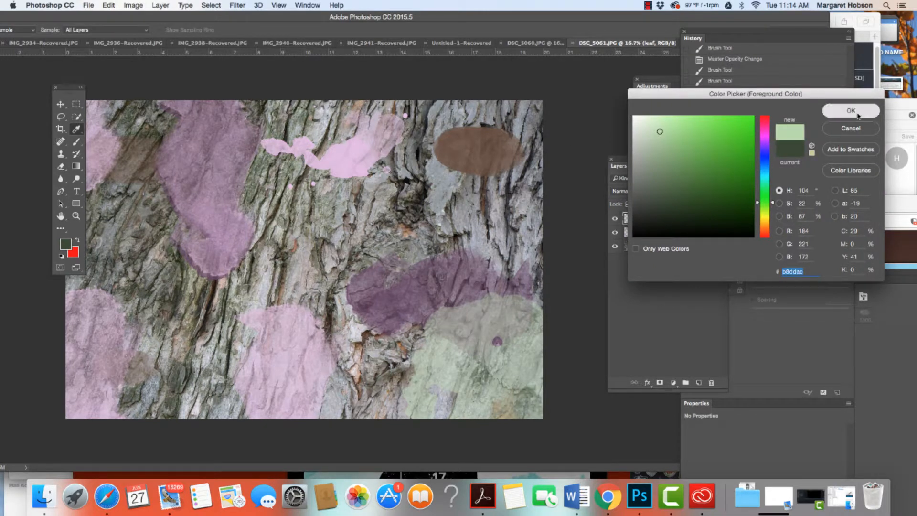
click(851, 110)
click(501, 124)
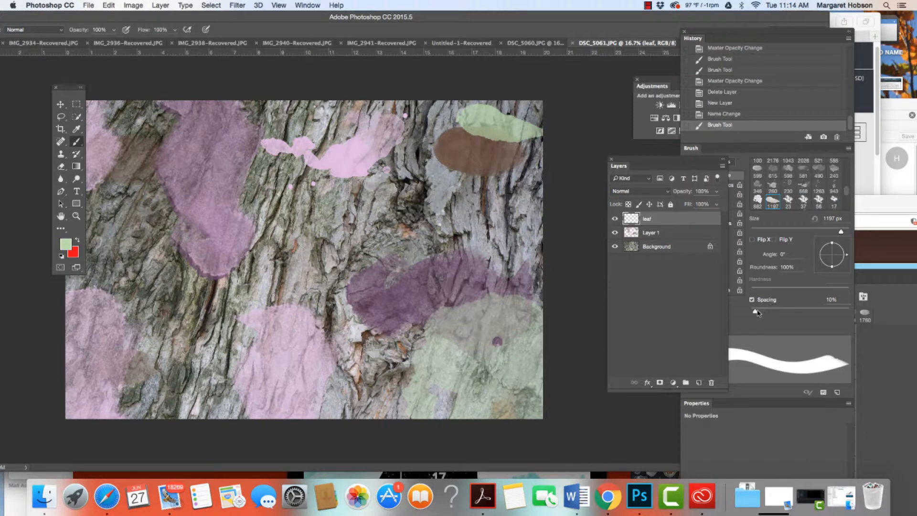
Step: Set the leaf brush's spacing to 331% and rotate its tip to an angle of 79°
drag(757, 311, 831, 308)
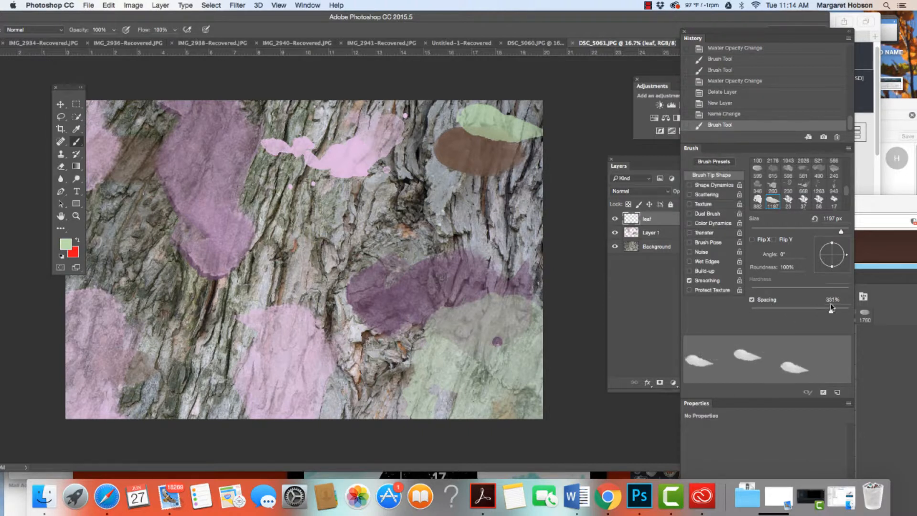
drag(848, 255, 836, 235)
Step: Enlarge the leaf brush to 2700 px and stamp two light green leaves, one in the lower-left area and one at the photo's upper-left edge
key(])
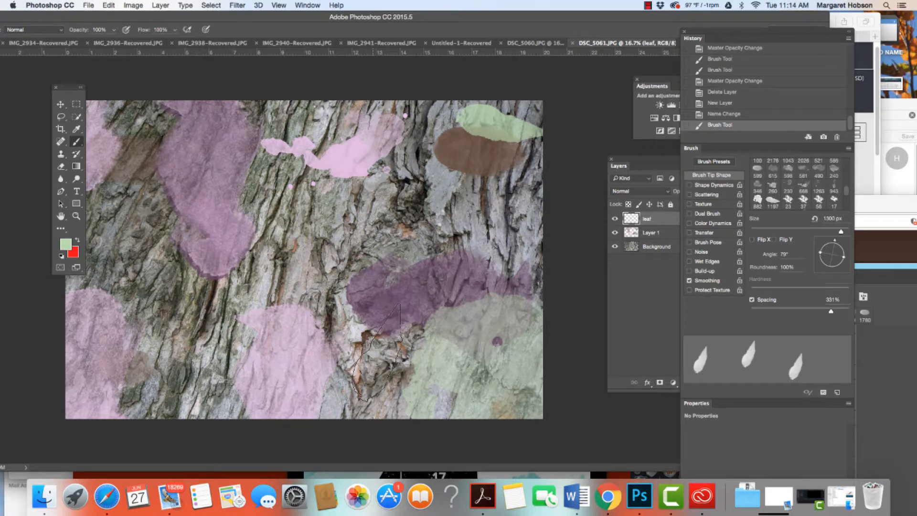
key(bracketright)
key(bracketright)
key(bracketright)
key(bracketright)
key(bracketright)
key(bracketright)
key(bracketright)
key(bracketright)
drag(35, 19, 105, 18)
key(bracketright)
key(bracketright)
key(bracketright)
key(bracketright)
key(bracketright)
key(bracketright)
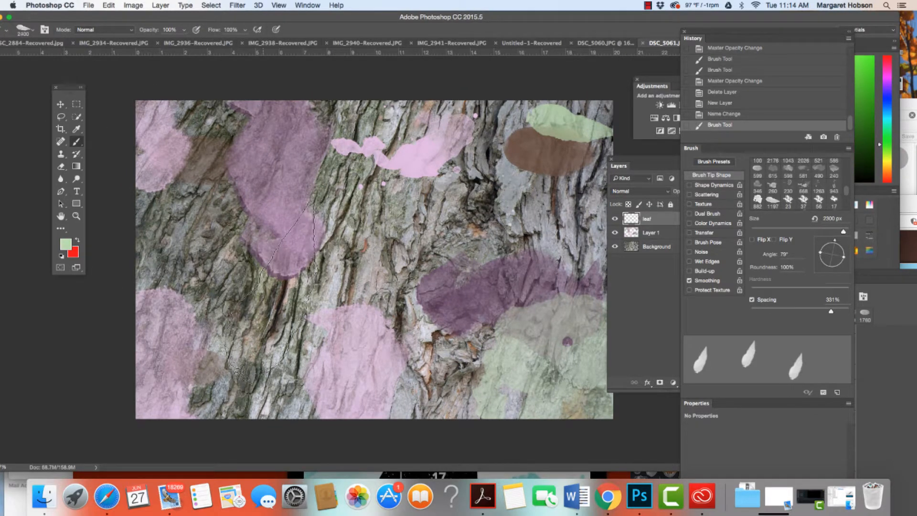
click(266, 297)
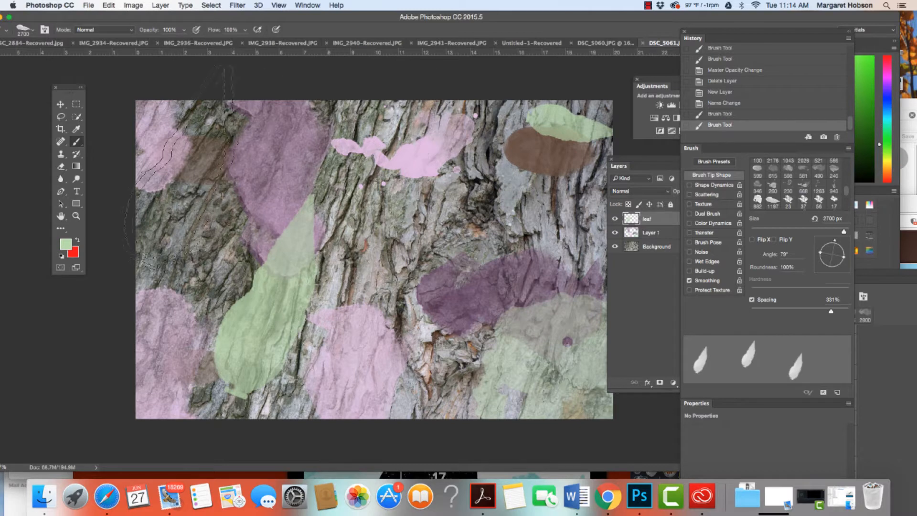
click(127, 172)
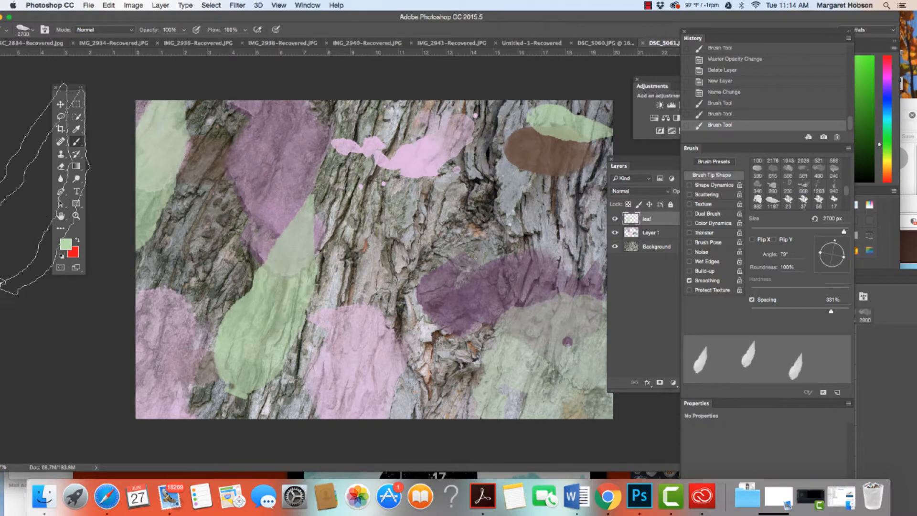
Step: Set the foreground color to light pink-purple #edabf1 and stamp one 2700 px leaf near the middle of the photo's bottom edge
click(67, 245)
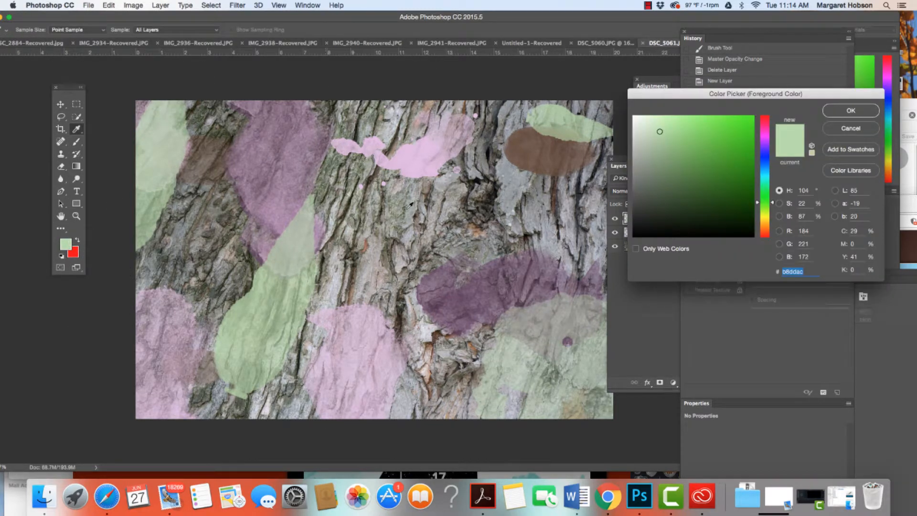
click(763, 138)
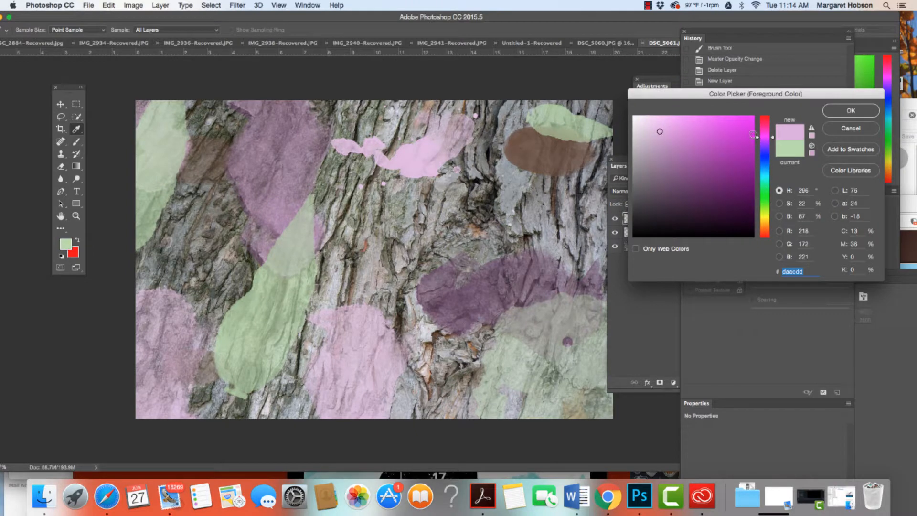
click(668, 123)
click(843, 114)
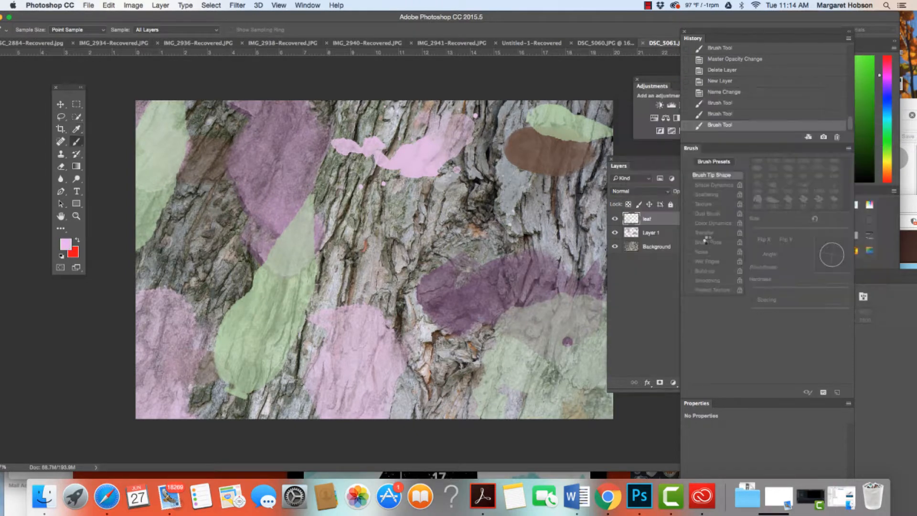
click(432, 363)
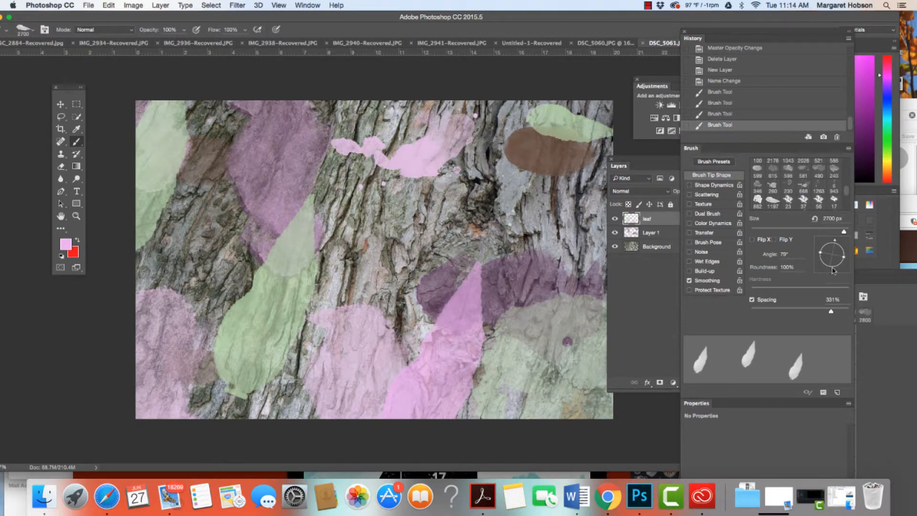
Step: Rotate the leaf brush tip to -27° and stamp one light blue 2597 px leaf in the photo's upper-left corner
drag(837, 244, 865, 271)
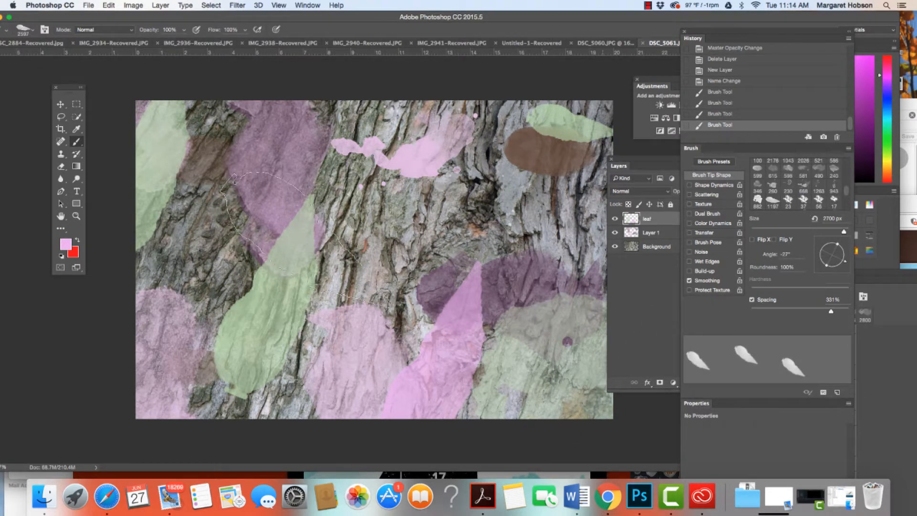
click(66, 244)
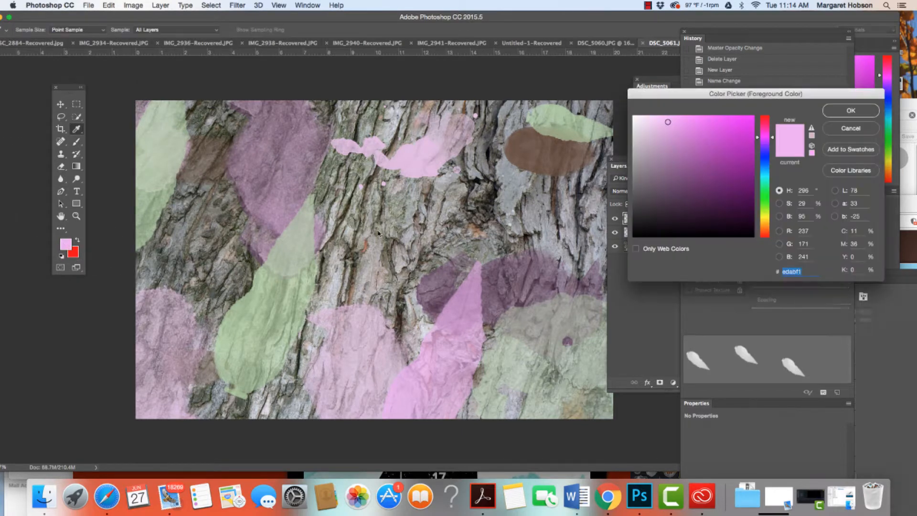
click(765, 176)
click(830, 112)
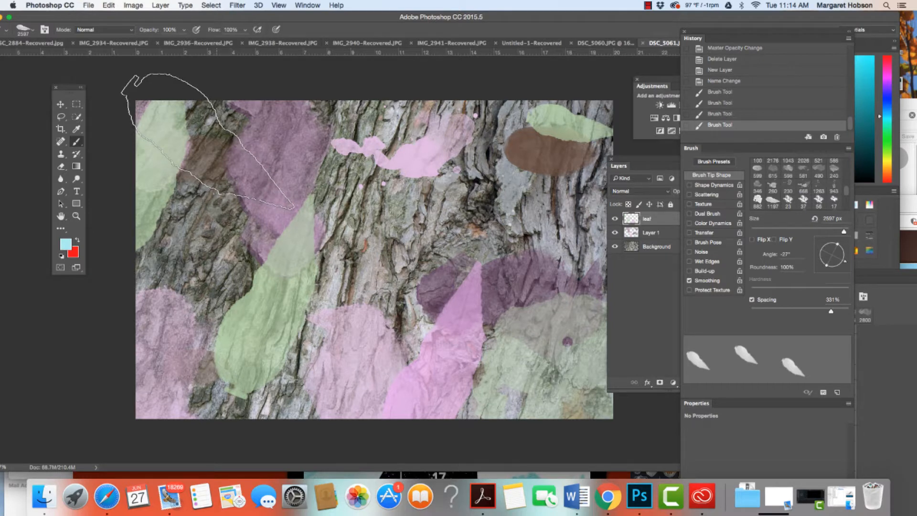
click(208, 142)
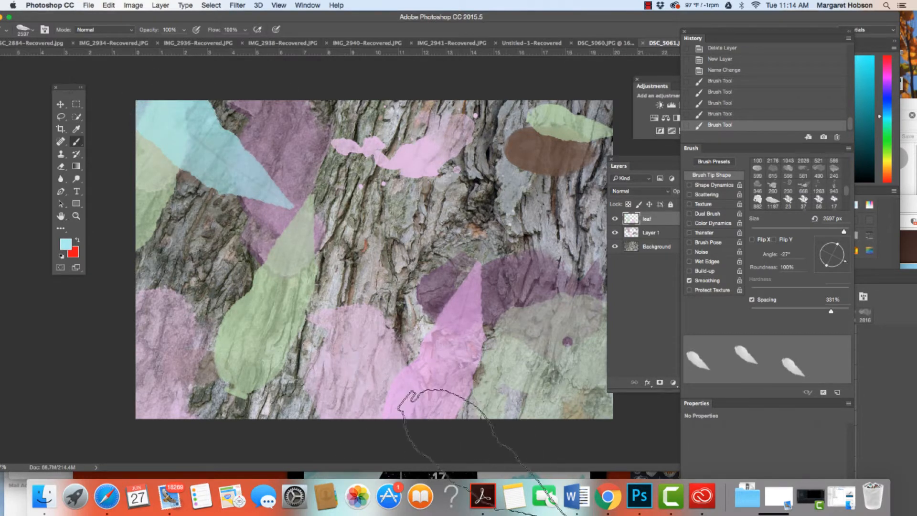
Step: Rotate the leaf brush tip to 56° and stamp a light blue leaf twice in one spot at the photo's lower edge, right of the pink-purple leaf
click(582, 393)
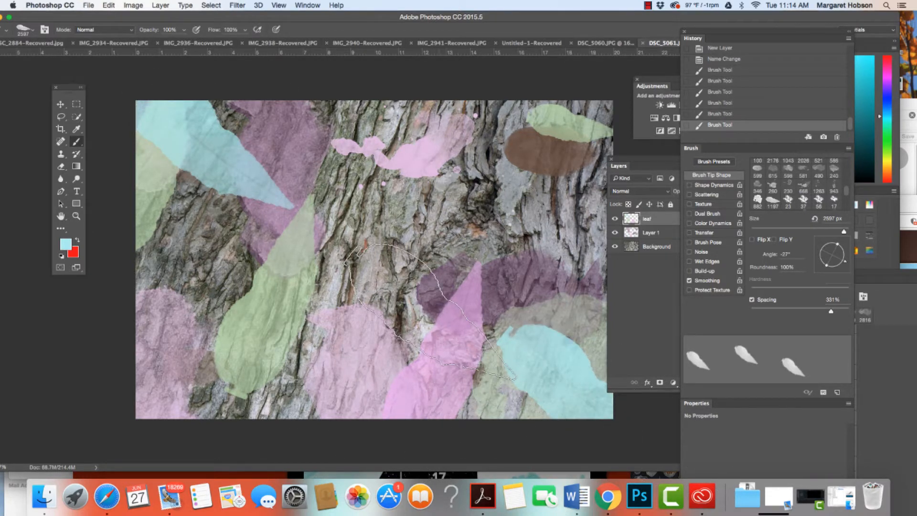
key(super+z)
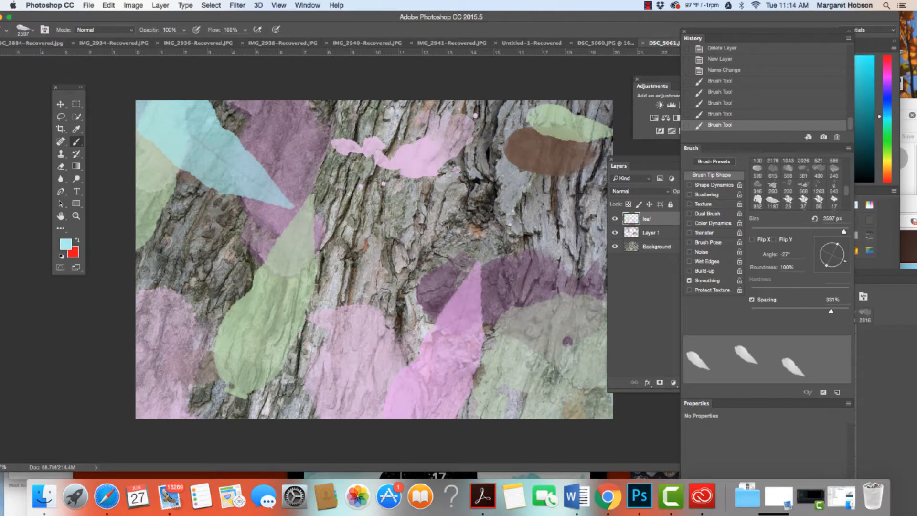
drag(846, 266, 840, 243)
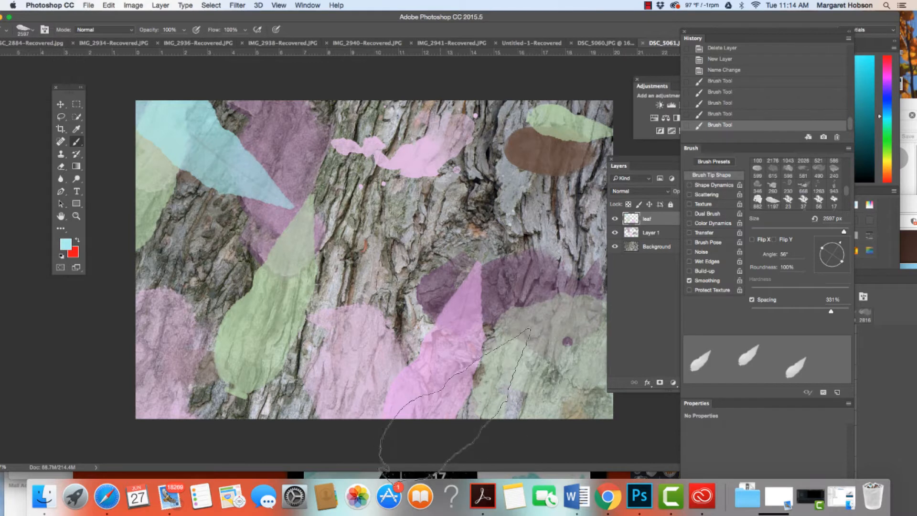
click(478, 403)
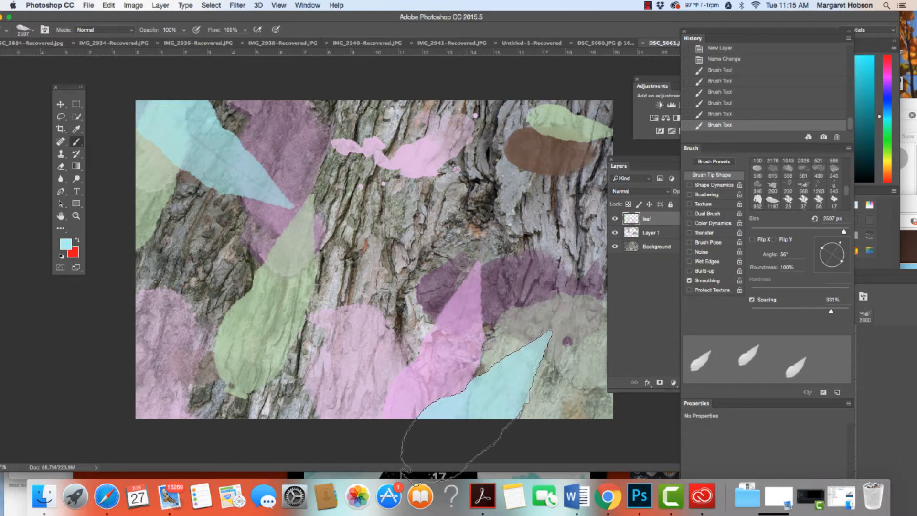
click(478, 403)
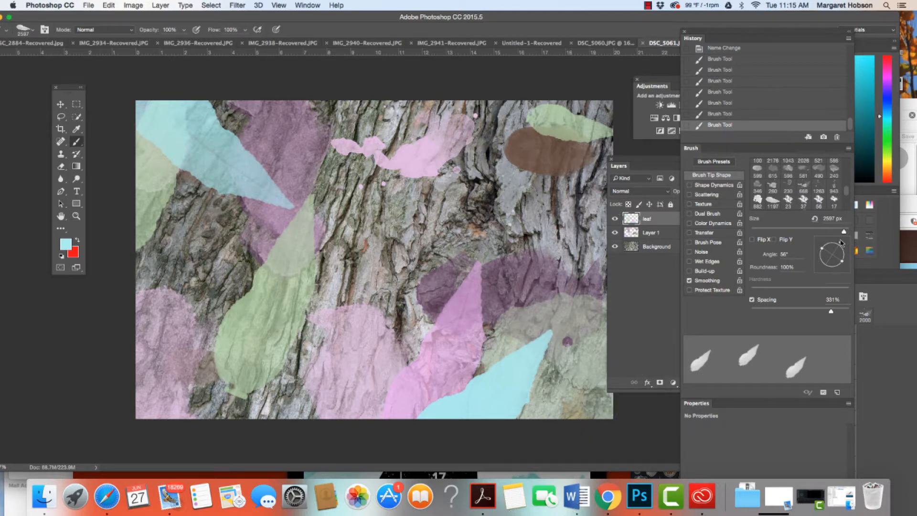
Step: Rotate the leaf brush tip to -50° and stamp one light blue leaf at the photo's upper edge, over the thin end of the pink stroke
drag(842, 243, 839, 263)
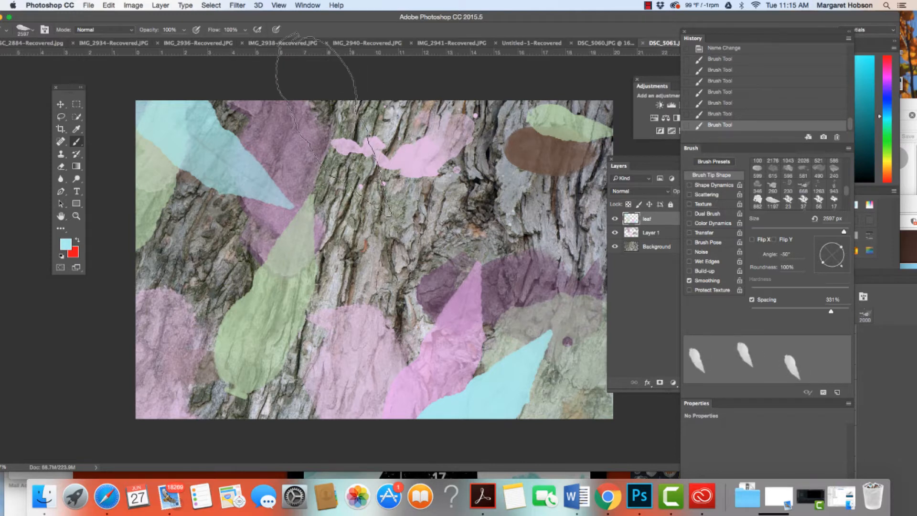
click(334, 125)
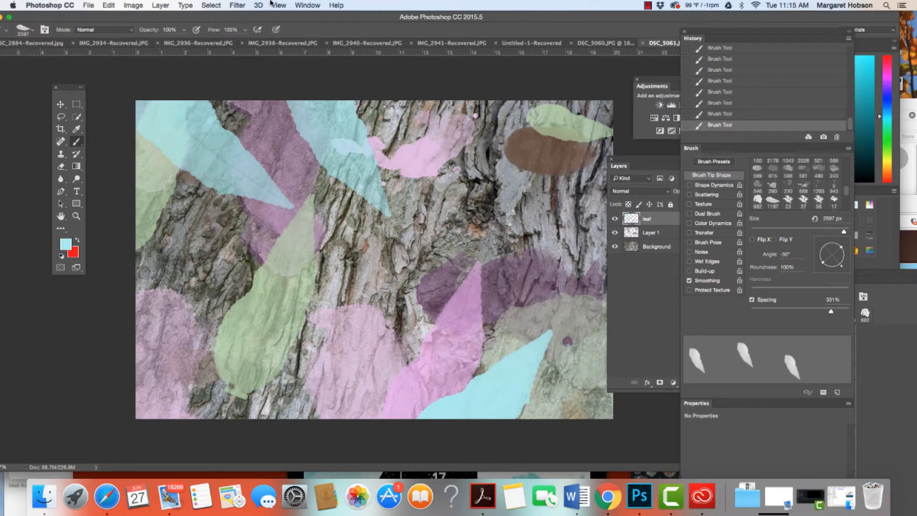
key(super+minus)
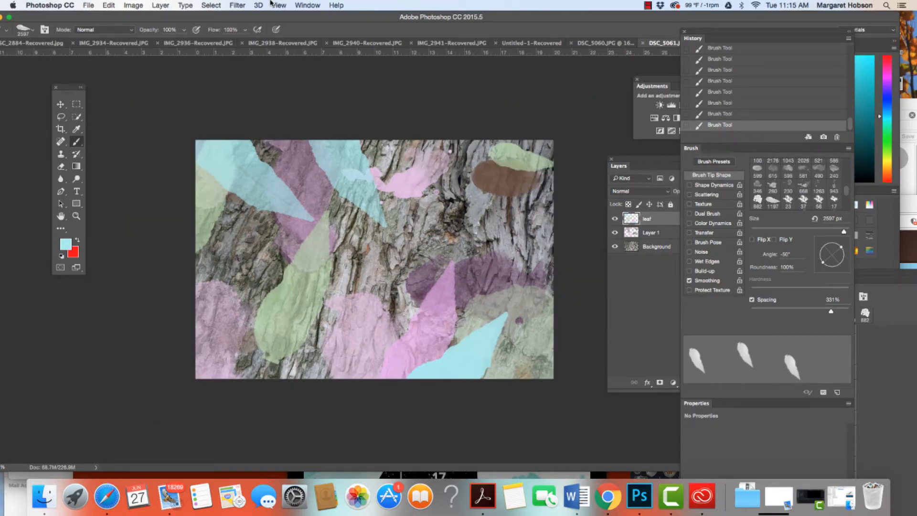